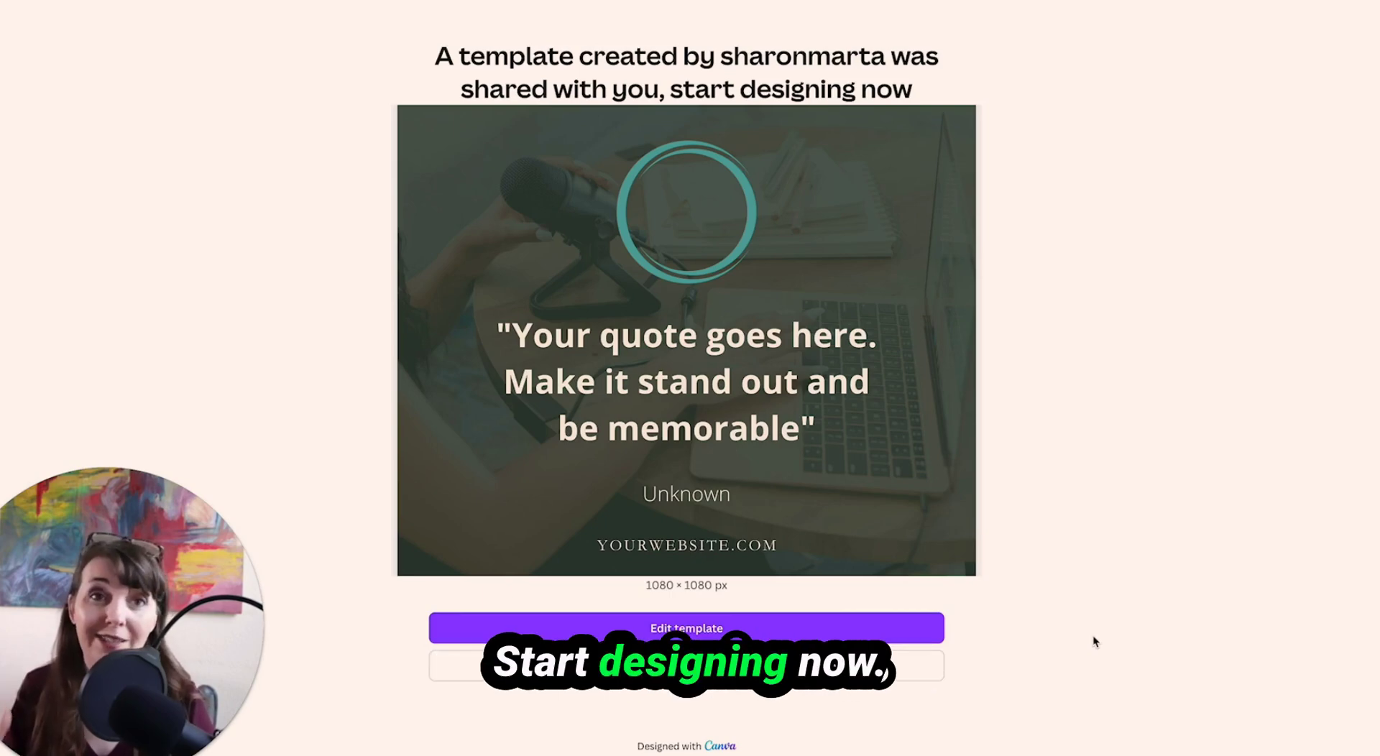
# Open the shared quote-post template in the editor as a copied multi-page design.
pyautogui.click(724, 630)
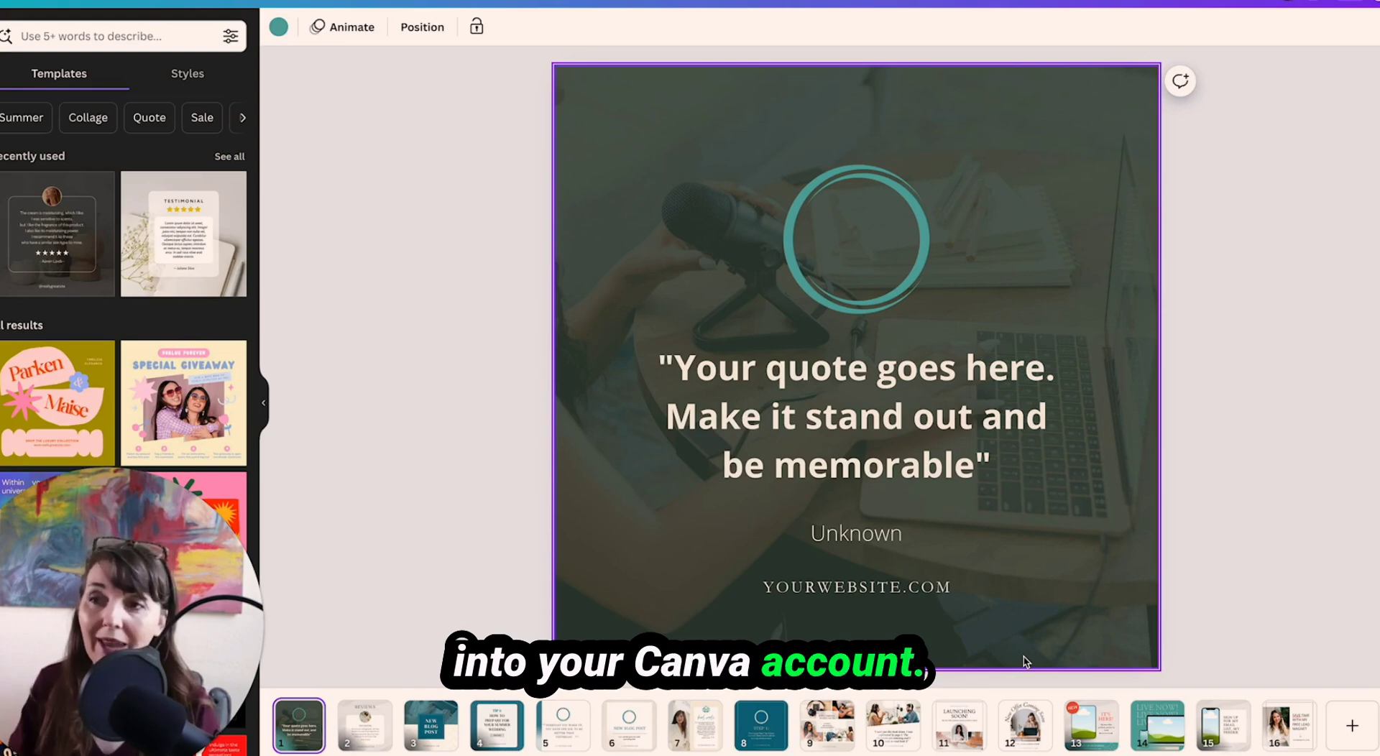
pyautogui.moveTo(171, 188)
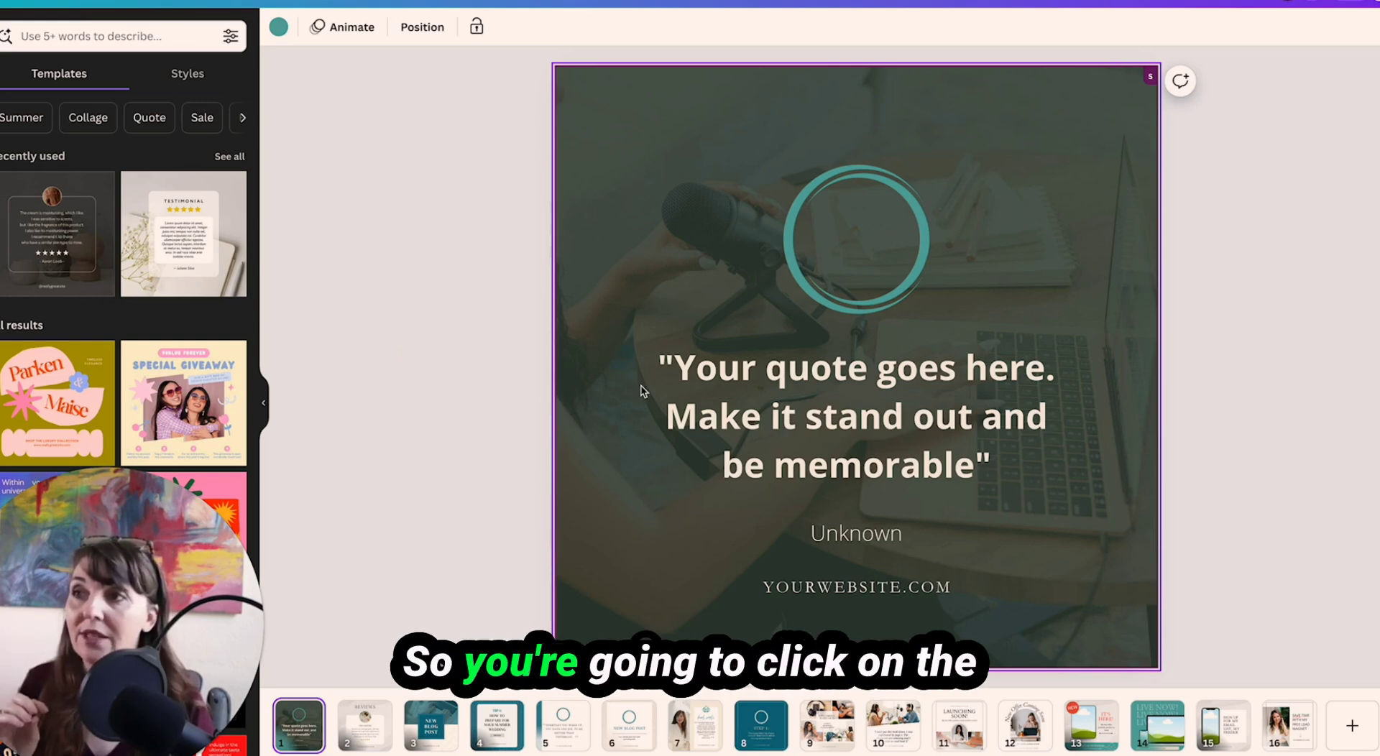
pyautogui.click(582, 333)
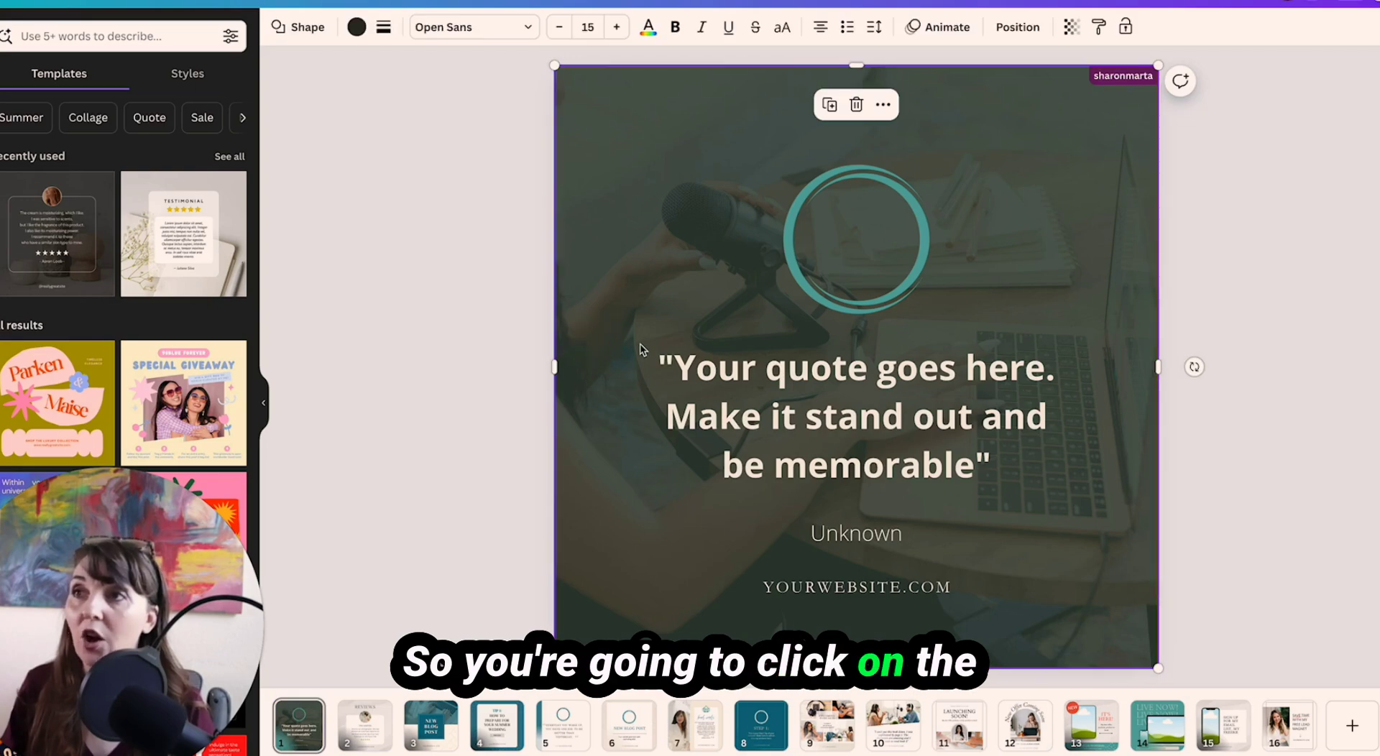
# Narrow the first post's dark photo overlay slightly from its left side.
pyautogui.click(557, 367)
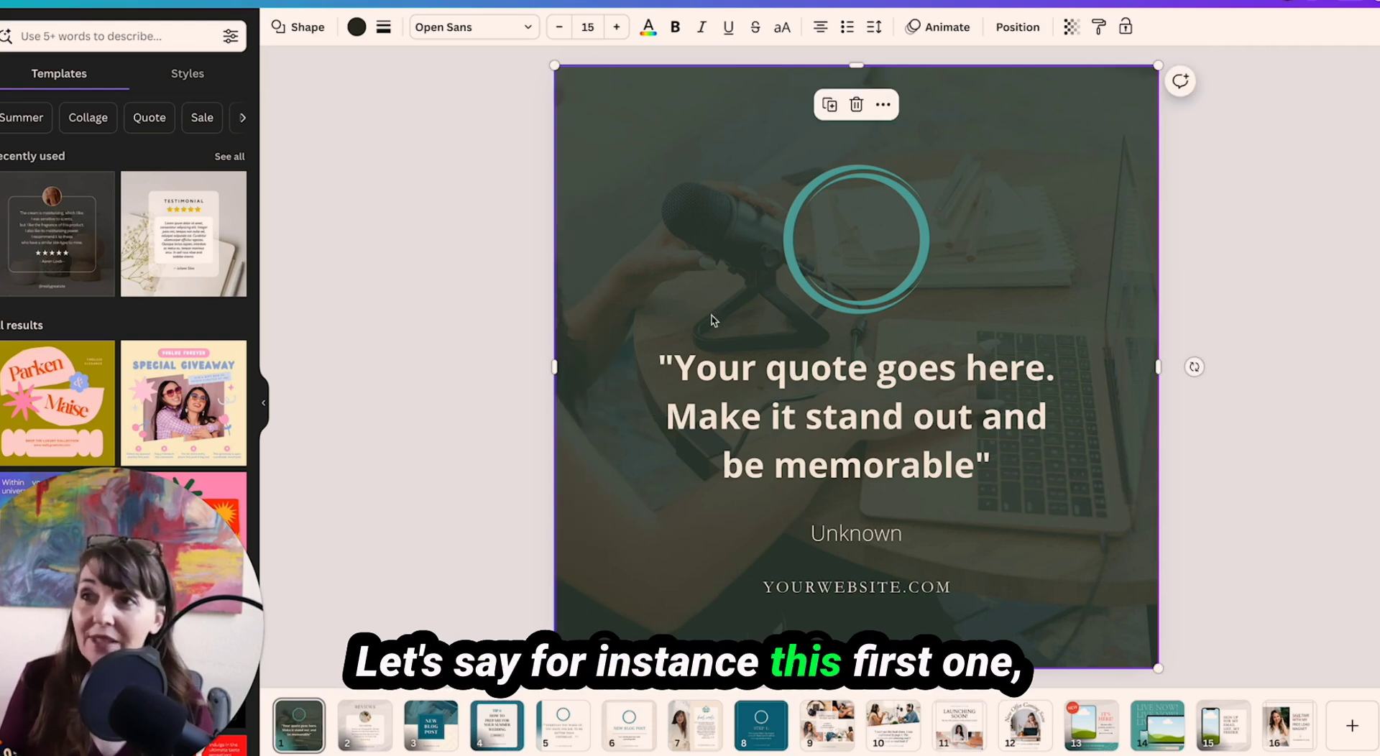
pyautogui.click(573, 371)
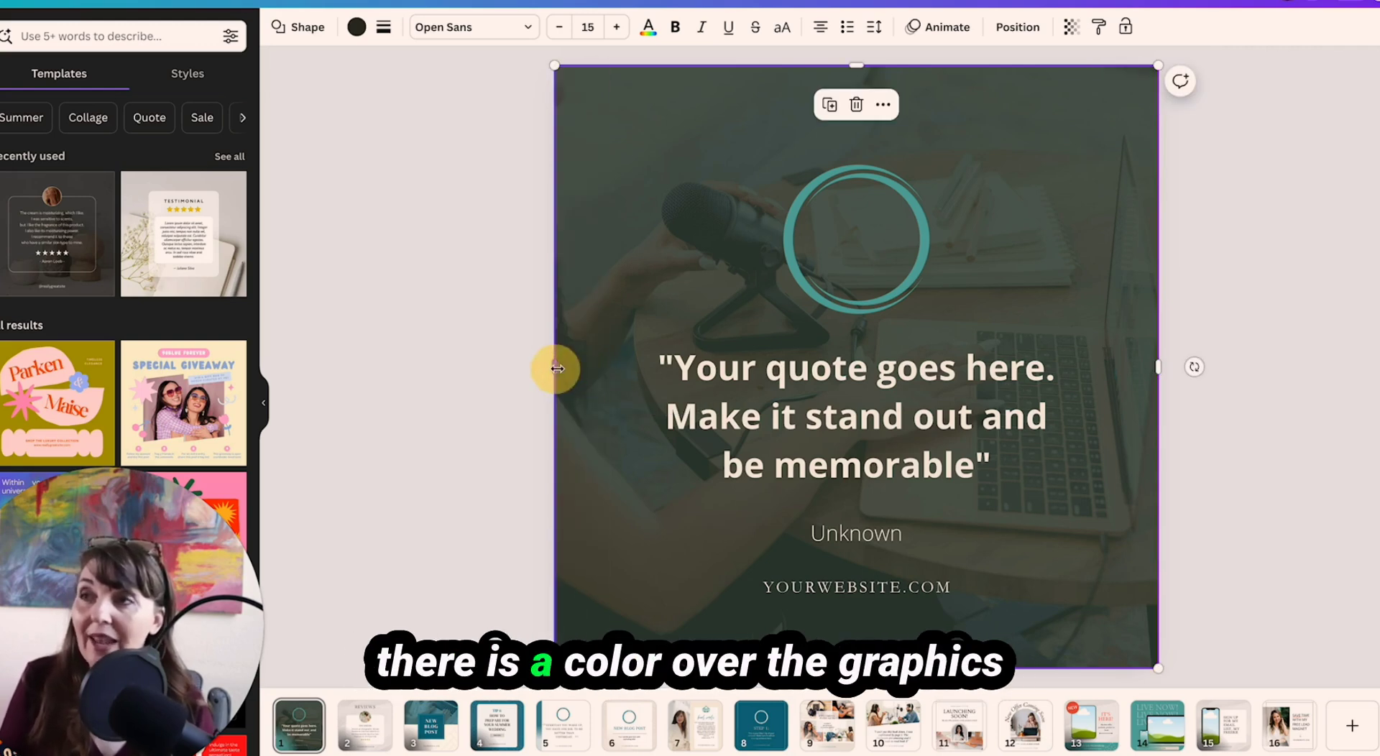
pyautogui.moveTo(557, 368)
pyautogui.mouseDown()
pyautogui.moveTo(647, 358)
pyautogui.moveTo(555, 376)
pyautogui.moveTo(654, 374)
pyautogui.moveTo(554, 392)
pyautogui.moveTo(606, 369)
pyautogui.moveTo(555, 392)
pyautogui.mouseUp()
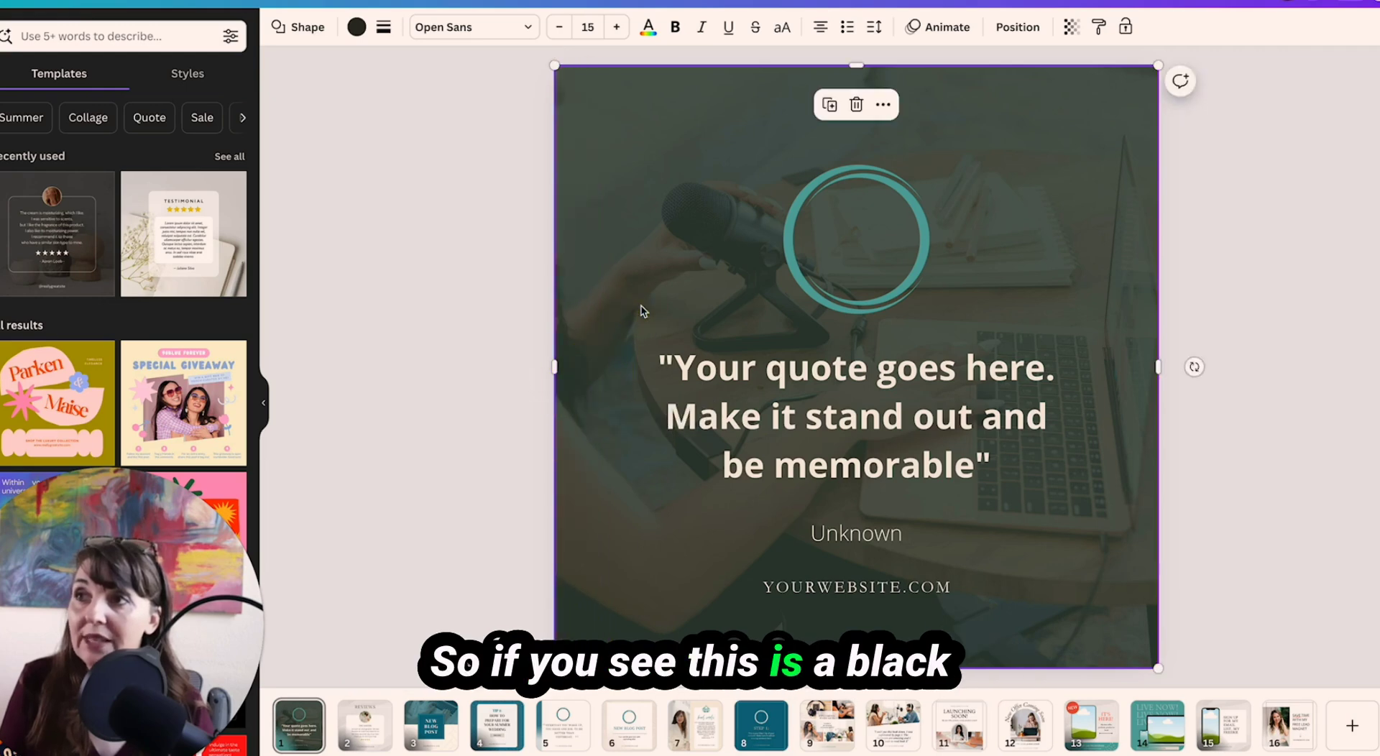
# Try teal, light gray, near-white and red-orange on the overlay, then return it to black.
pyautogui.click(354, 27)
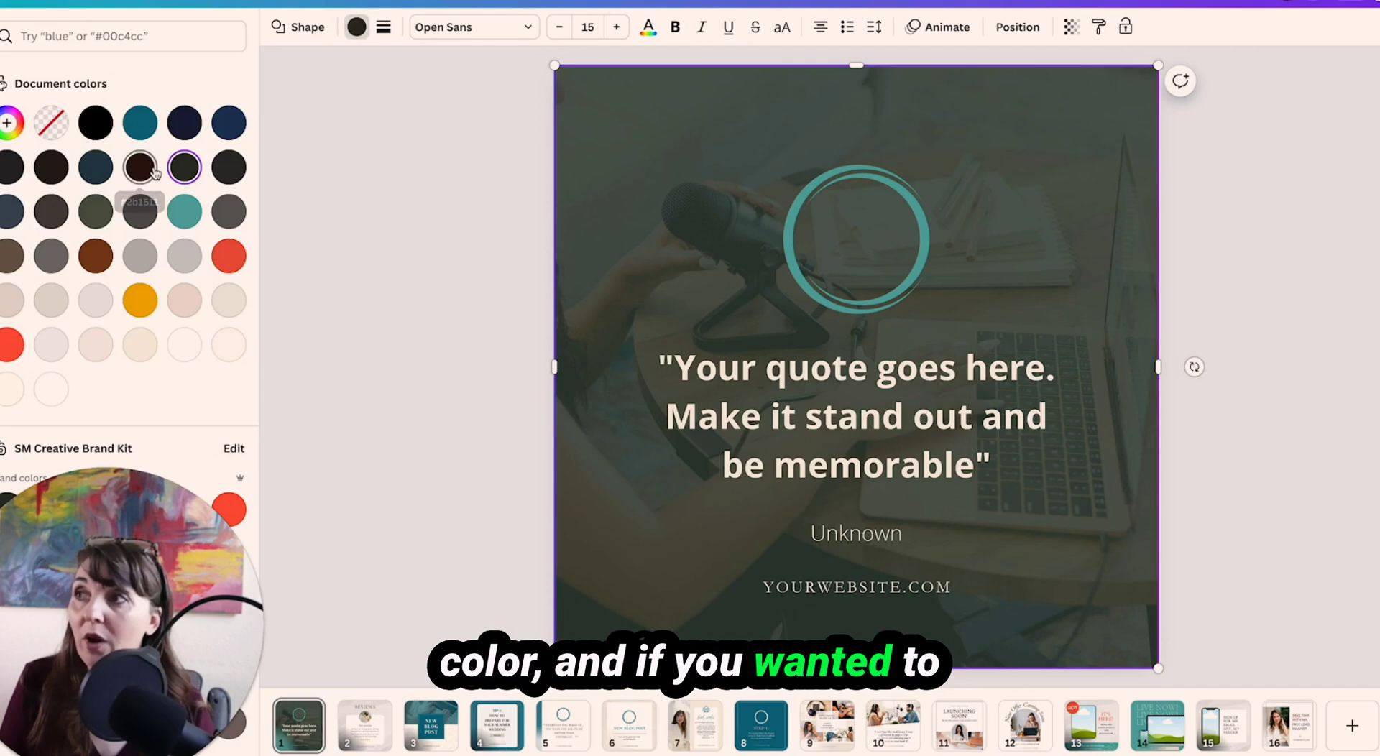
pyautogui.click(140, 123)
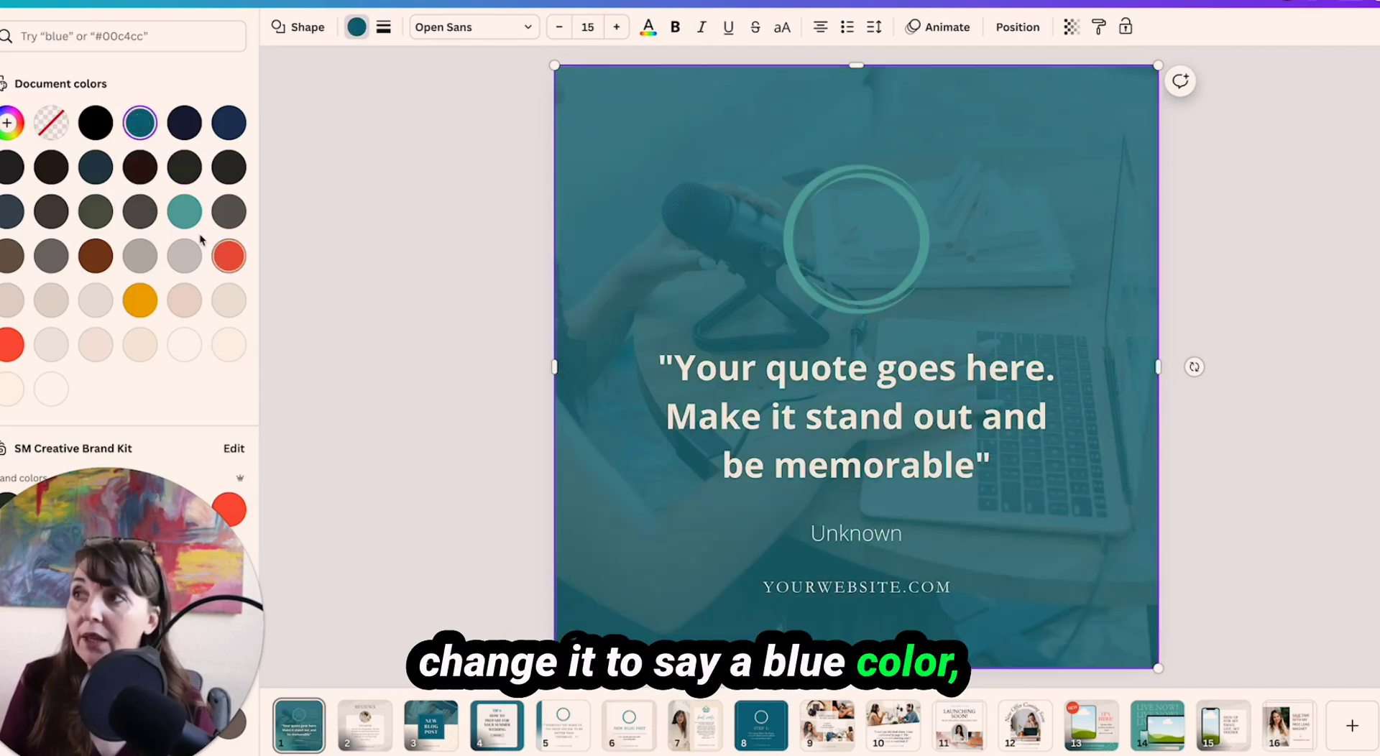
pyautogui.click(186, 259)
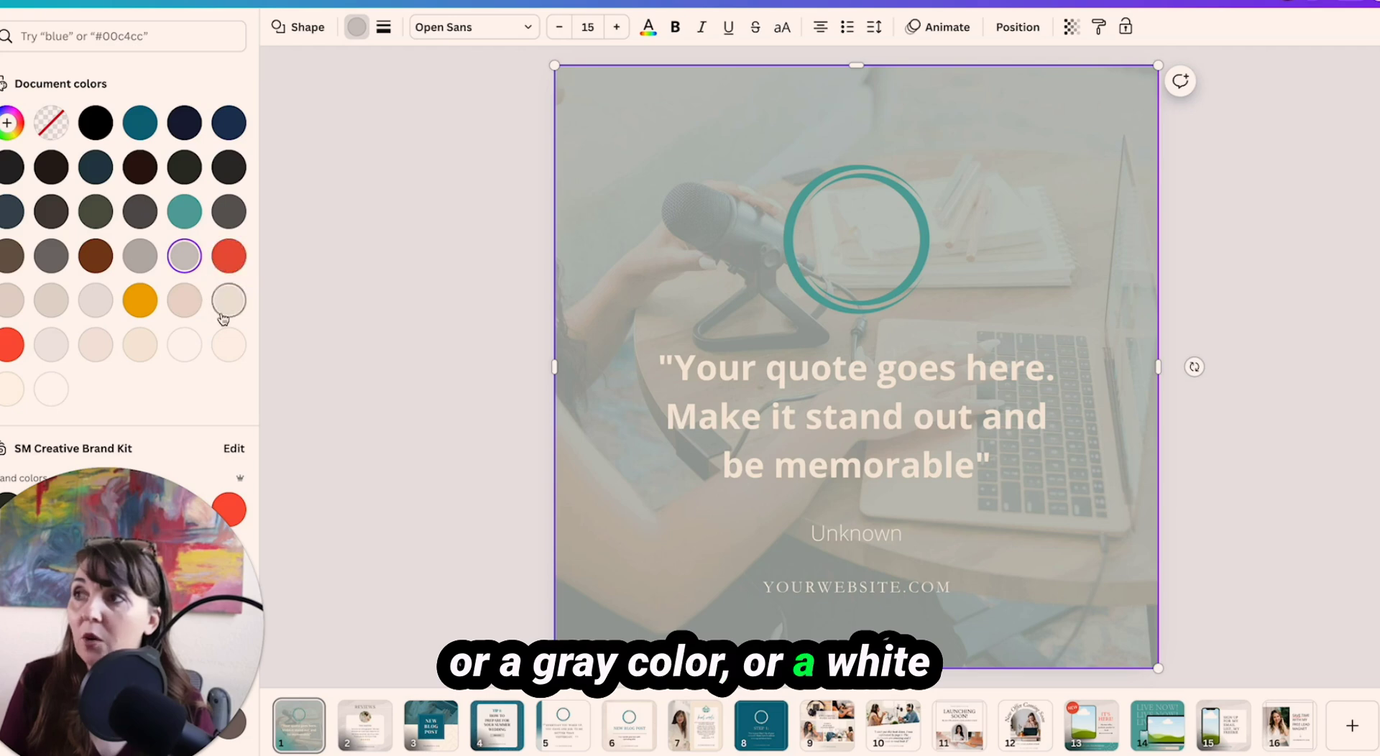
pyautogui.click(230, 344)
pyautogui.click(229, 256)
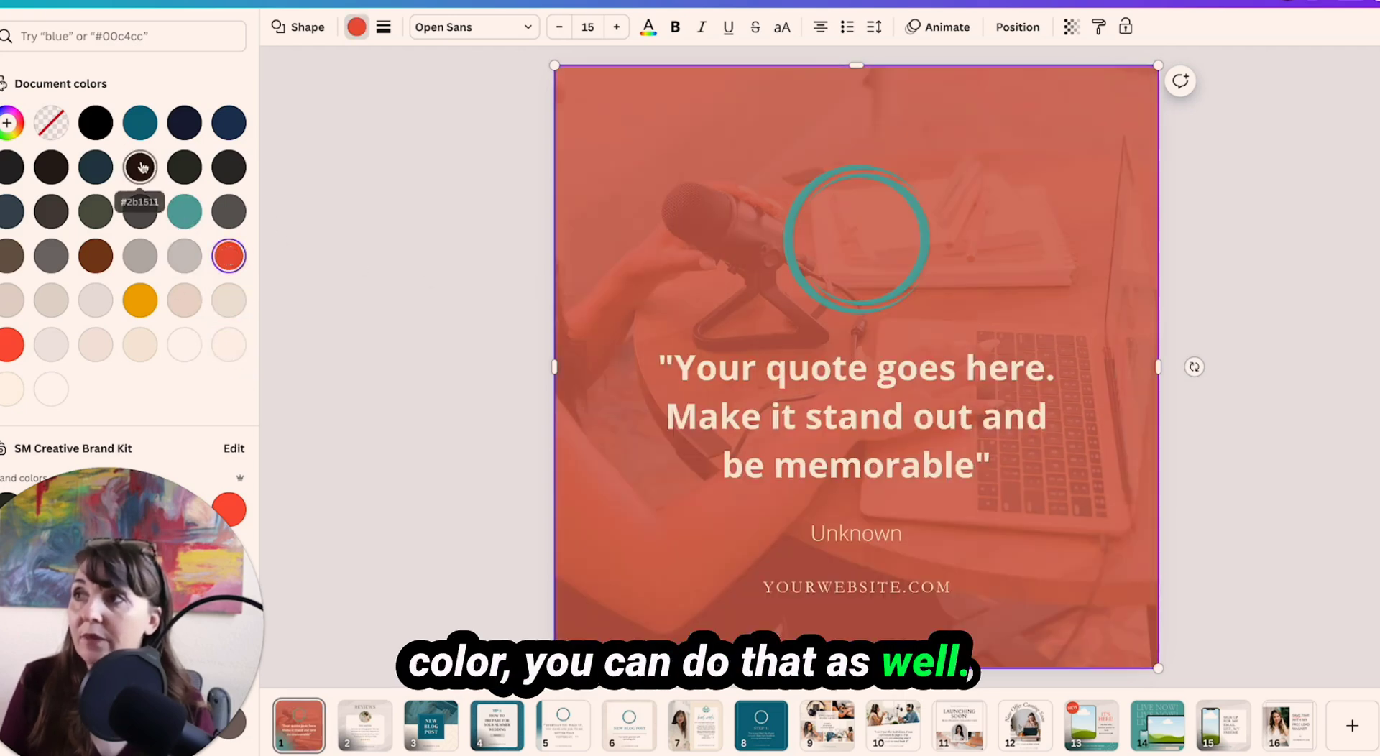
pyautogui.click(96, 123)
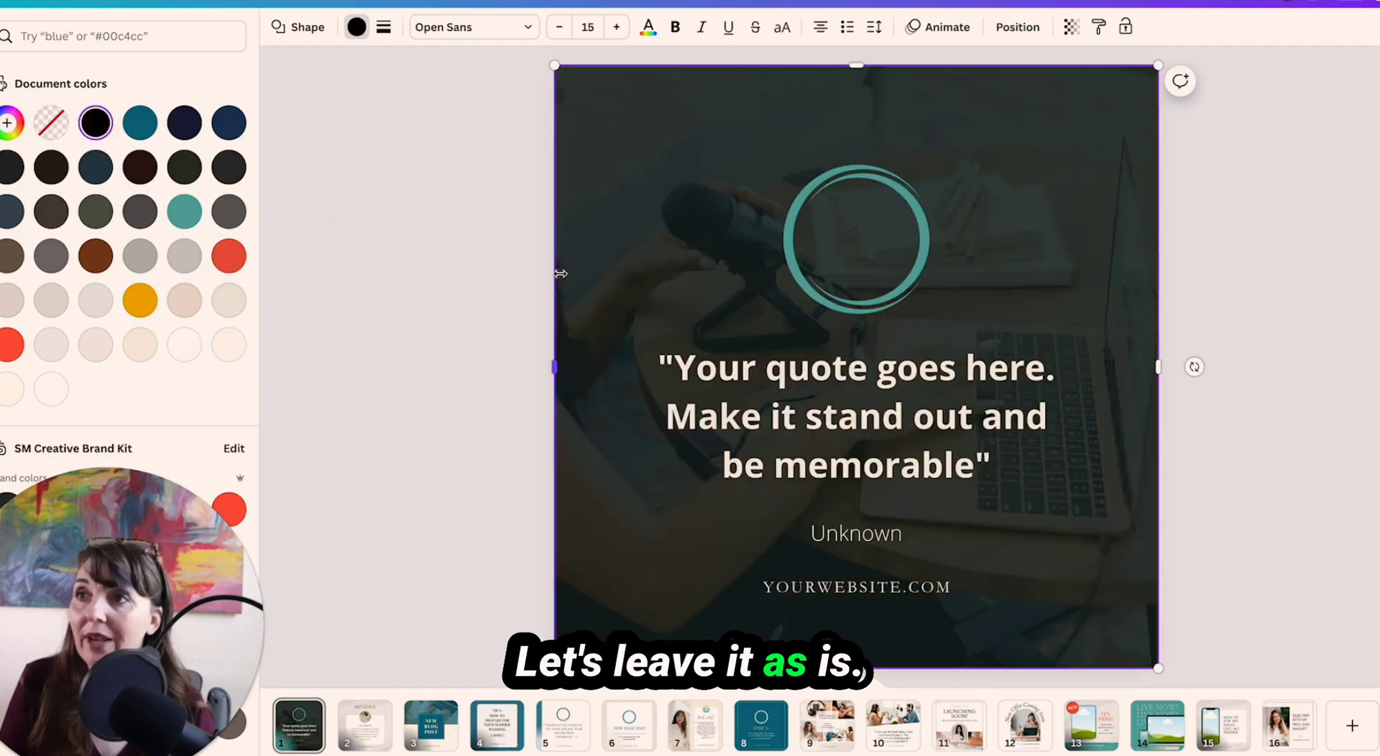
pyautogui.click(490, 269)
pyautogui.click(636, 301)
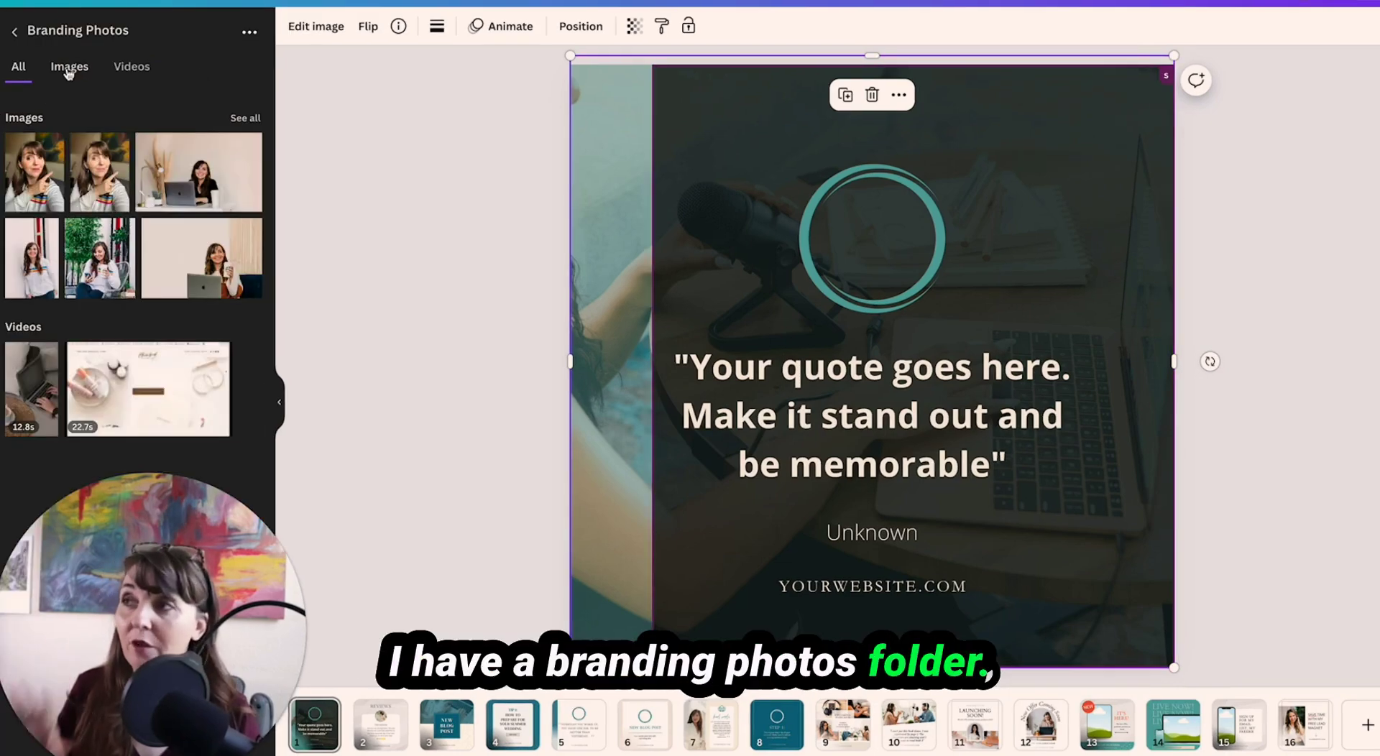
# Filter the Branding Photos folder to images and scroll through all of them.
pyautogui.click(68, 68)
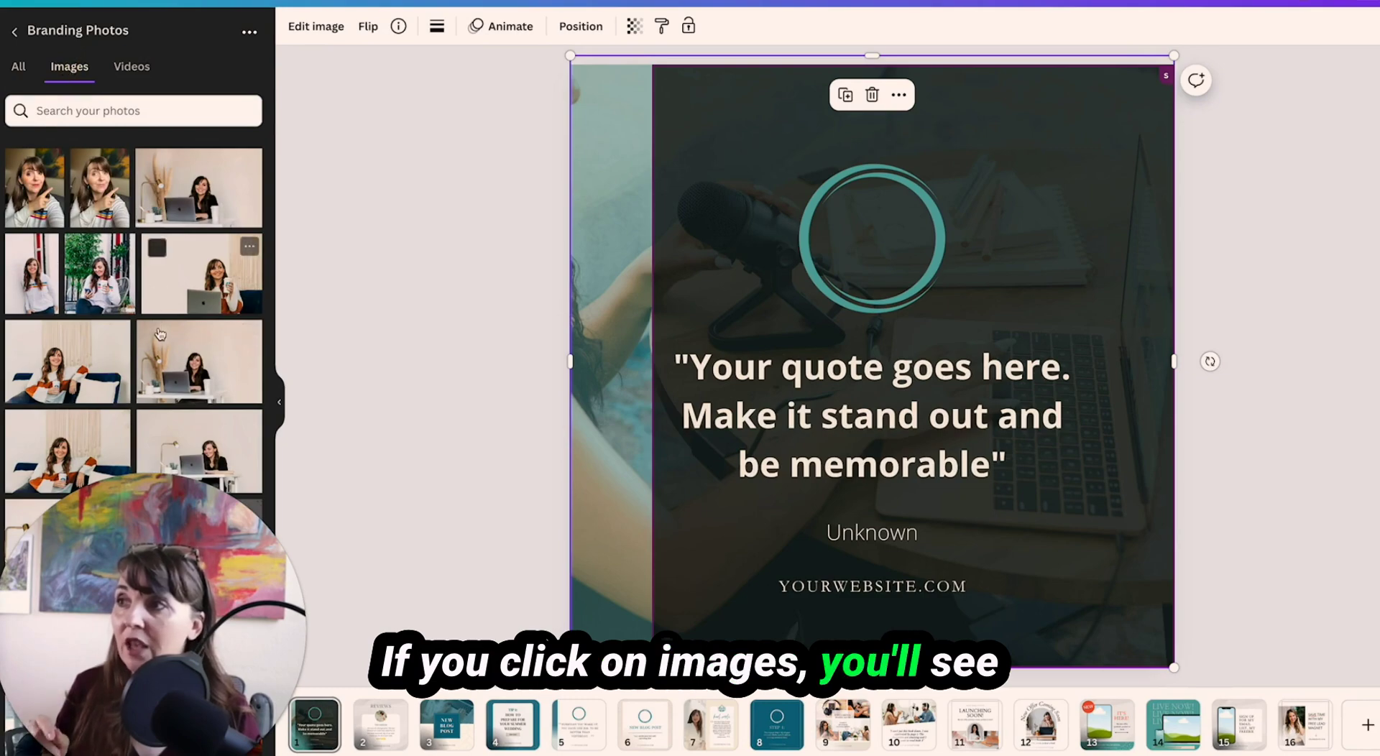
pyautogui.scroll(-10, 194, 295)
pyautogui.scroll(-10, 105, 263)
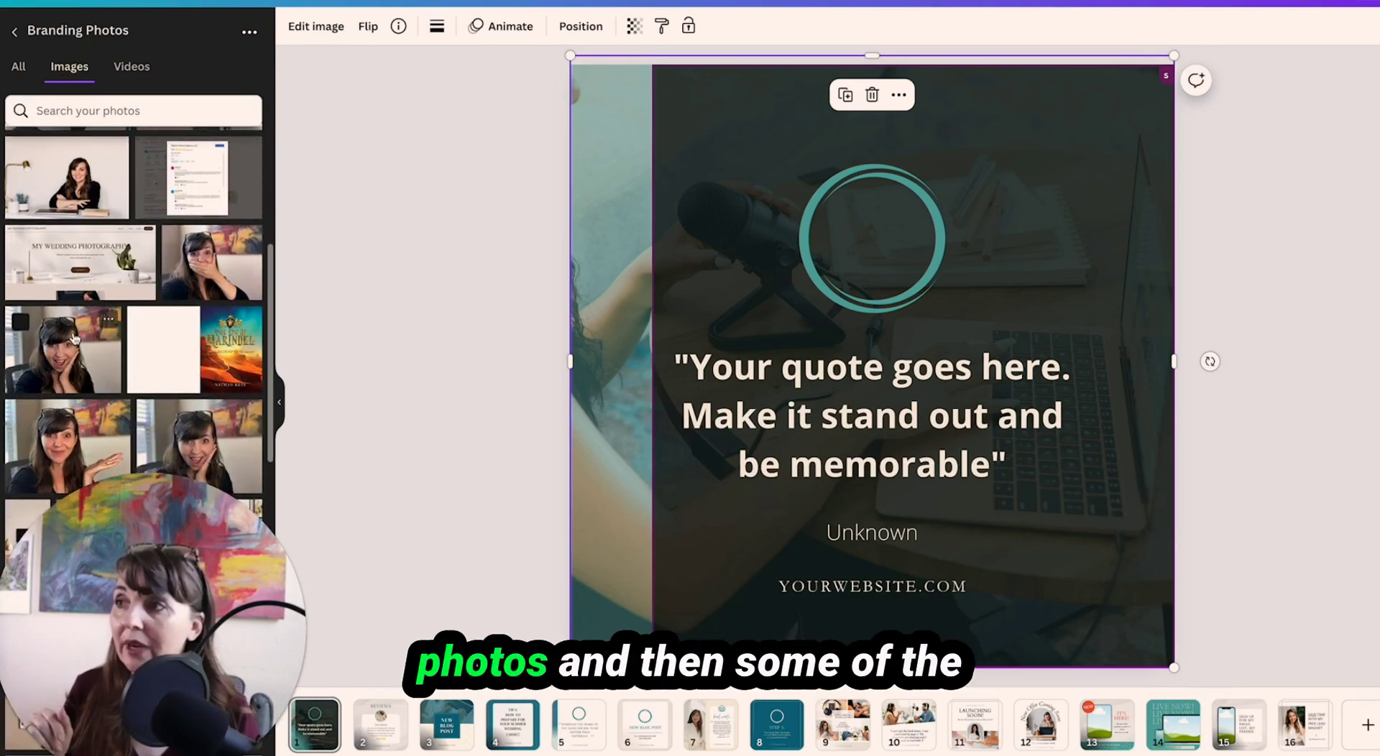
pyautogui.scroll(-10, 75, 336)
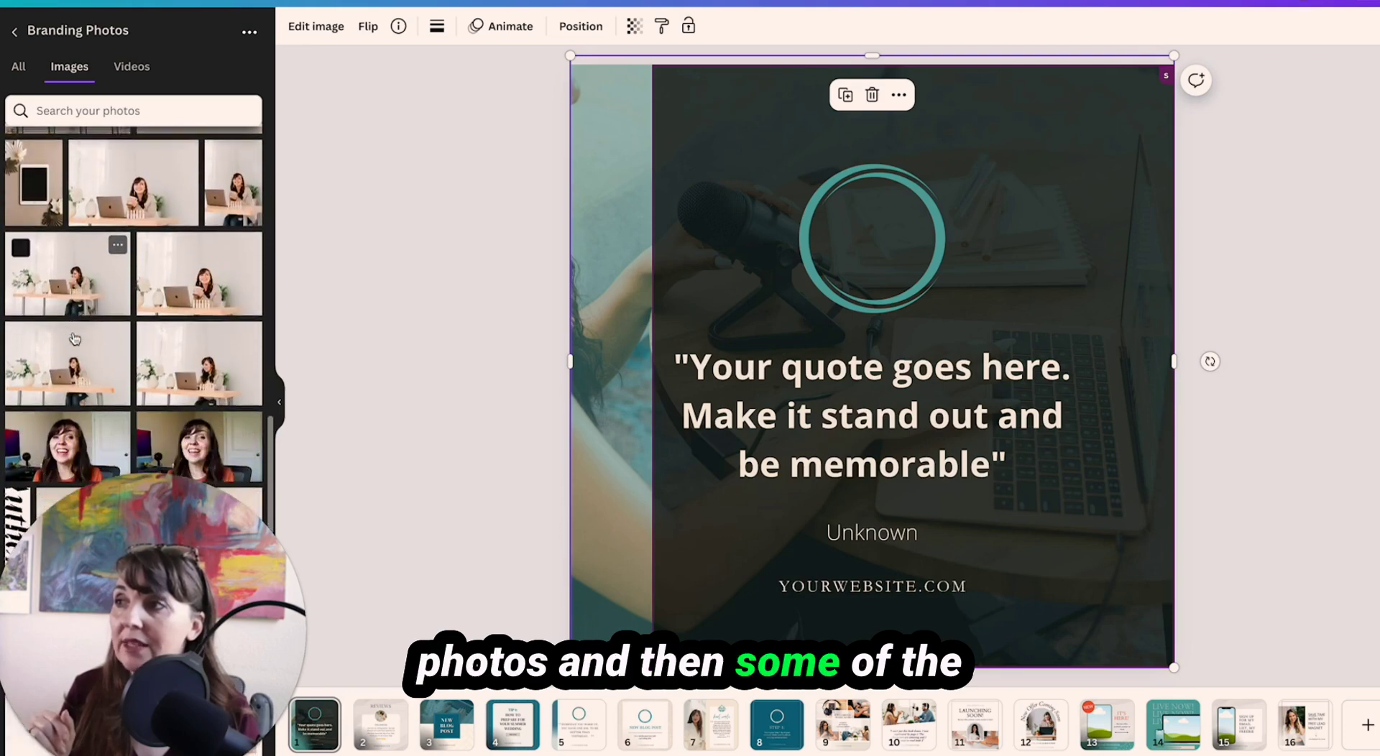
pyautogui.scroll(-10, 176, 392)
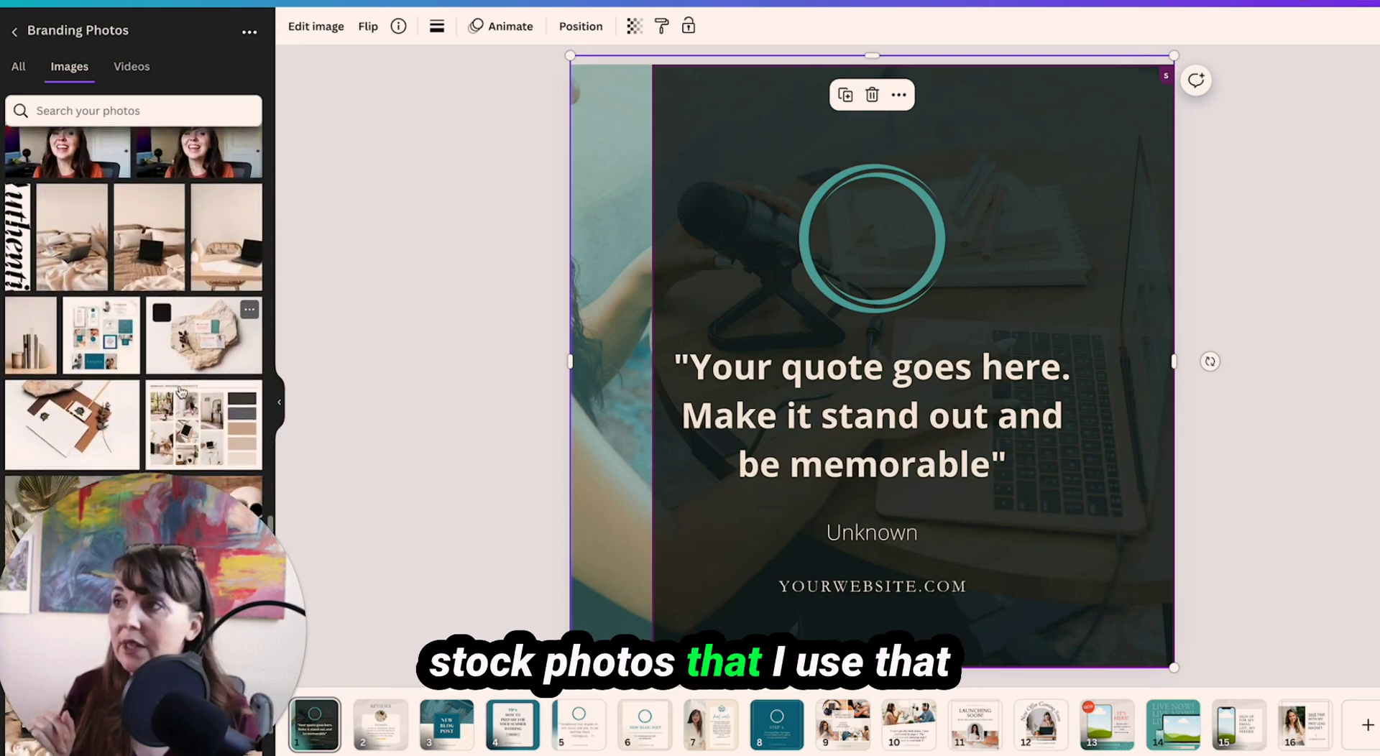
pyautogui.scroll(-2, 181, 391)
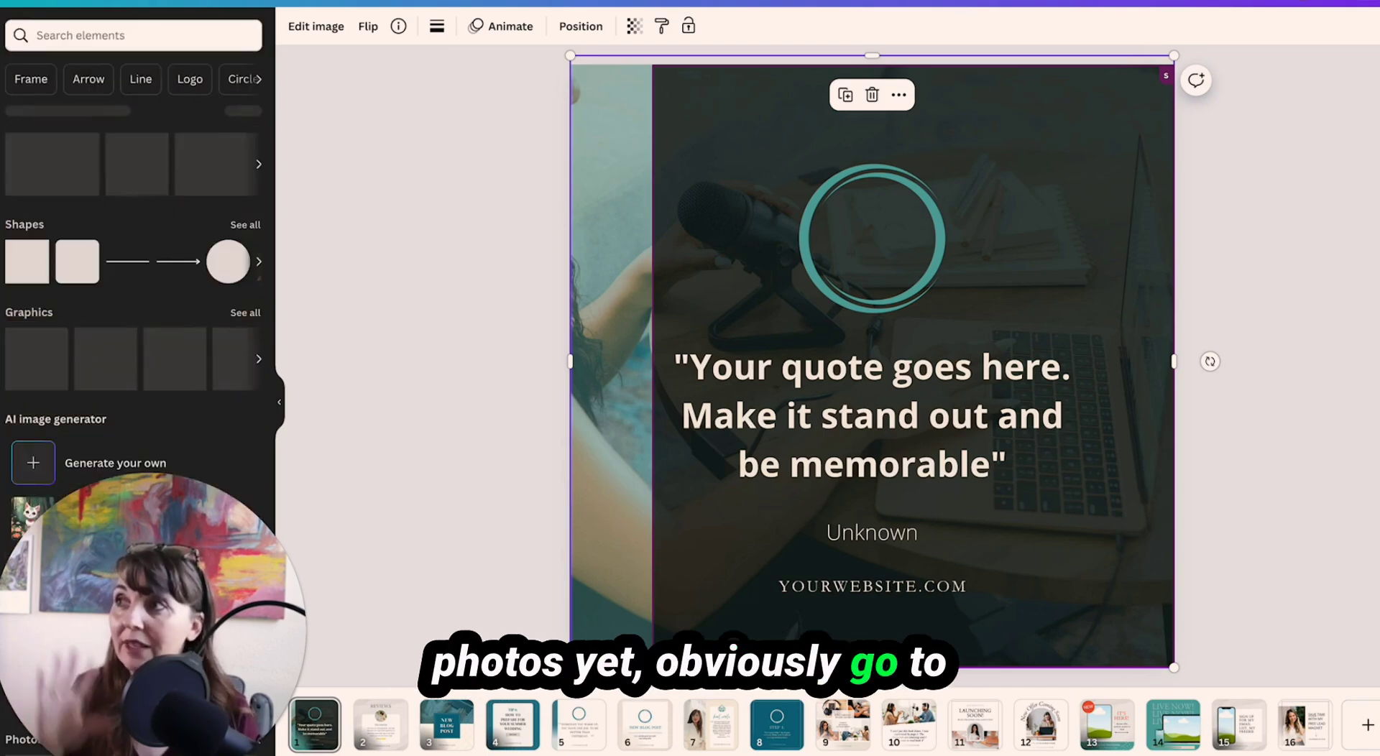
pyautogui.click(59, 34)
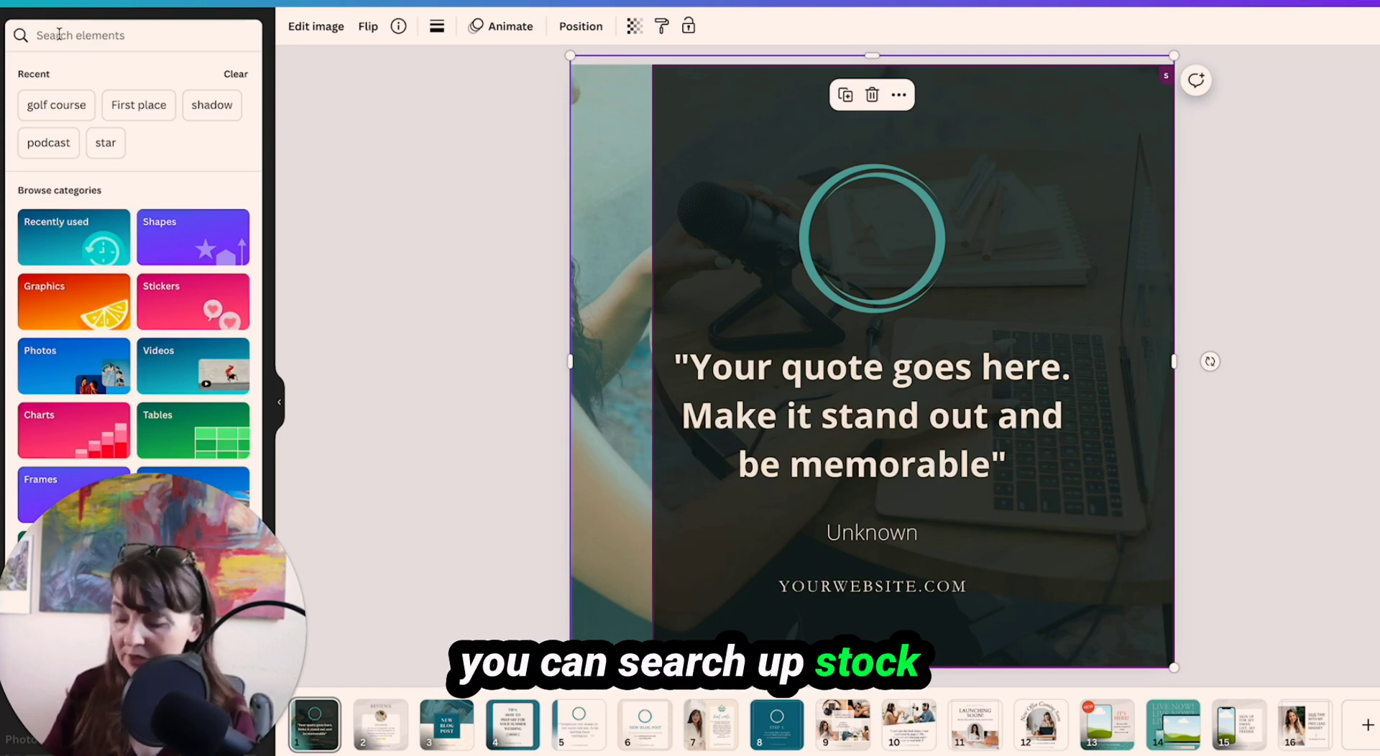
# Make the first 'woman on laptop' stock photo the first post's background and crop it.
pyautogui.write('woman wi')
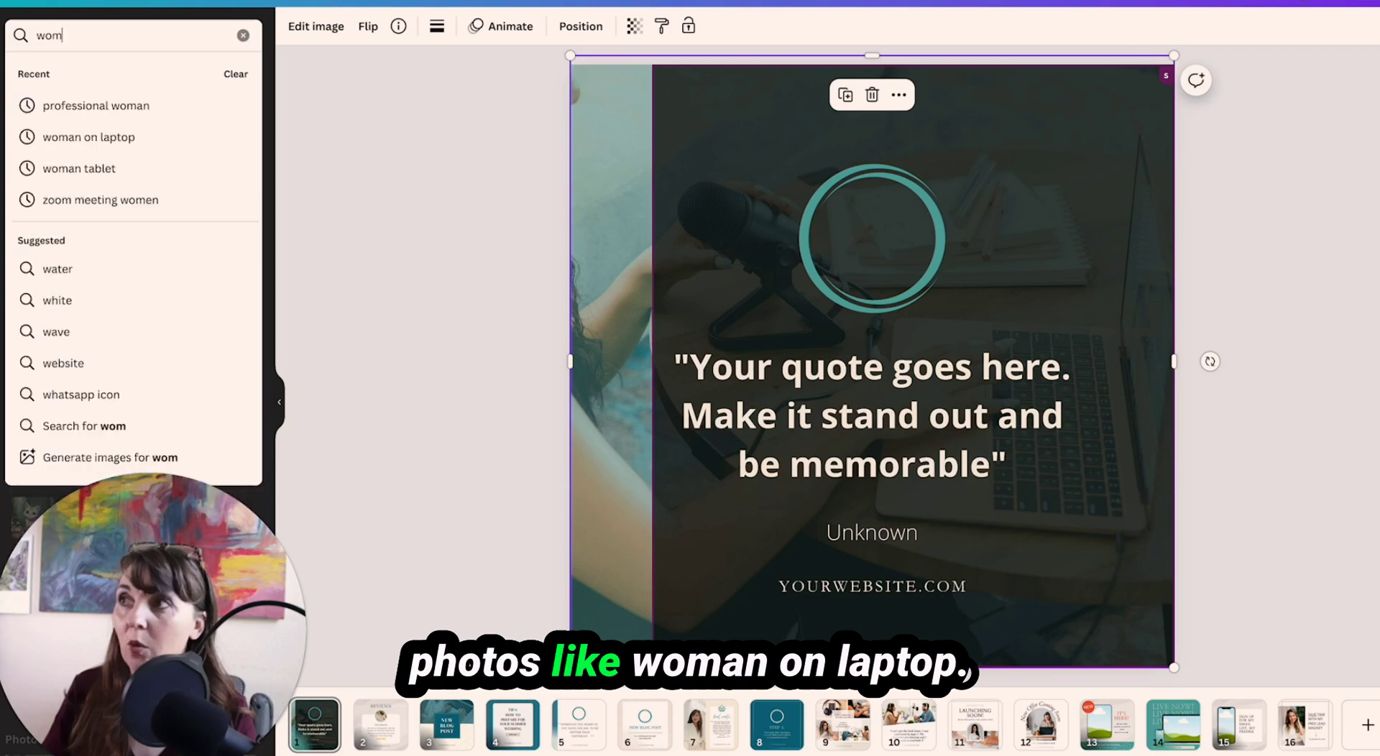
pyautogui.press('BackSpace')
pyautogui.press('BackSpace')
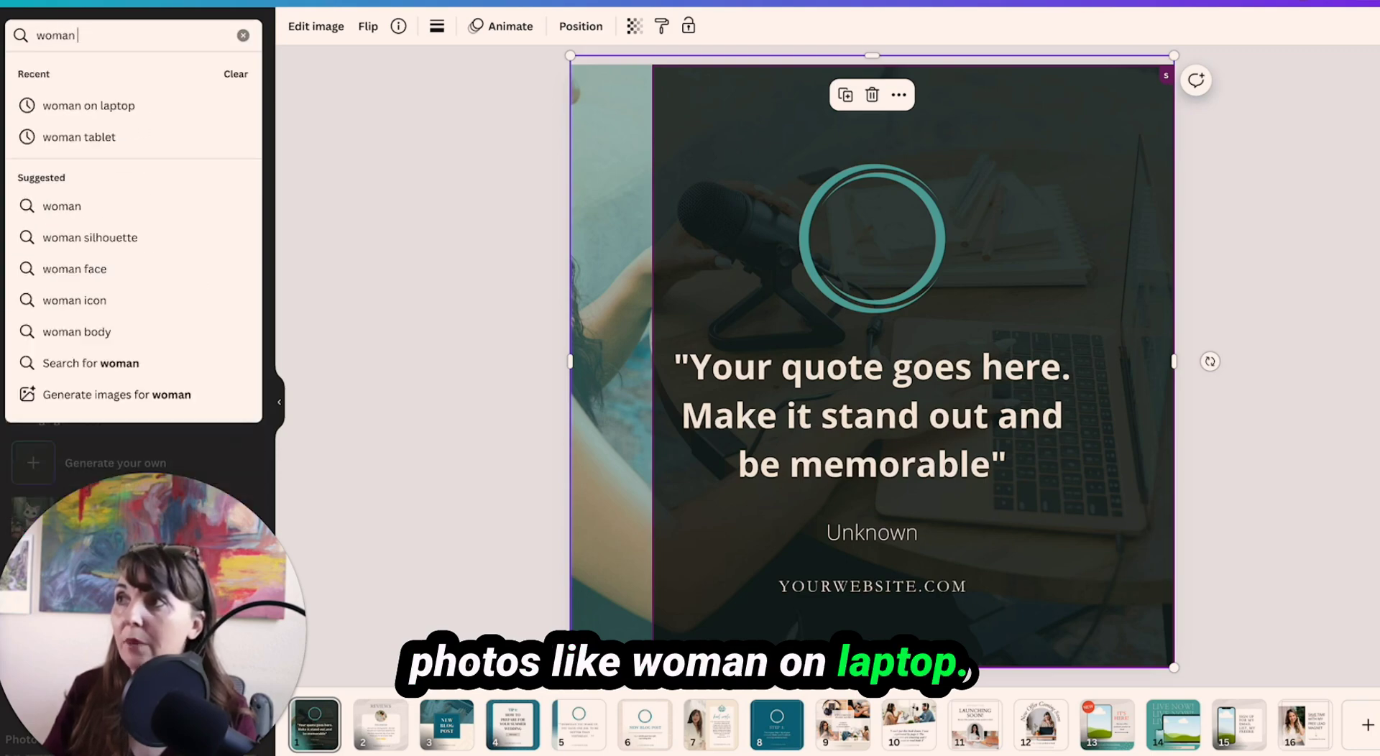
pyautogui.click(79, 102)
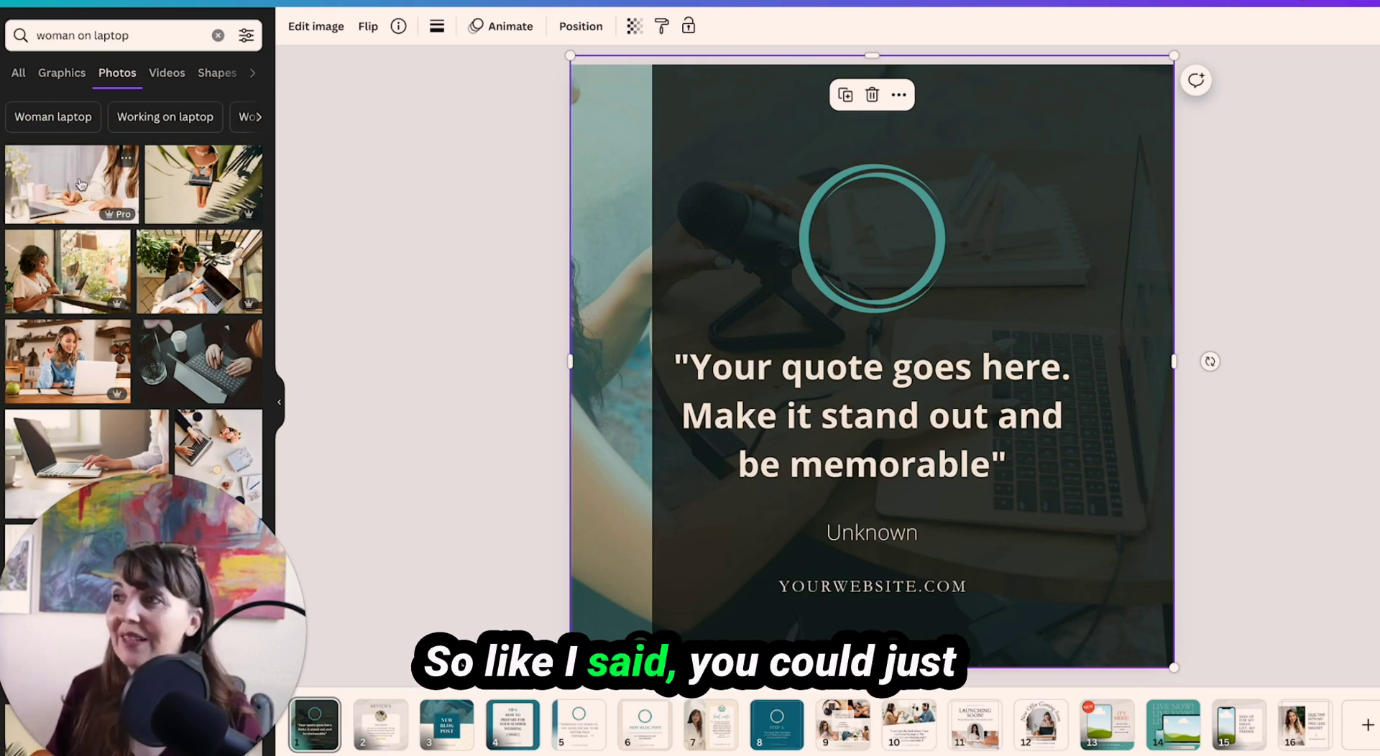
pyautogui.moveTo(72, 180); pyautogui.dragTo(617, 268)
pyautogui.doubleClick(611, 263)
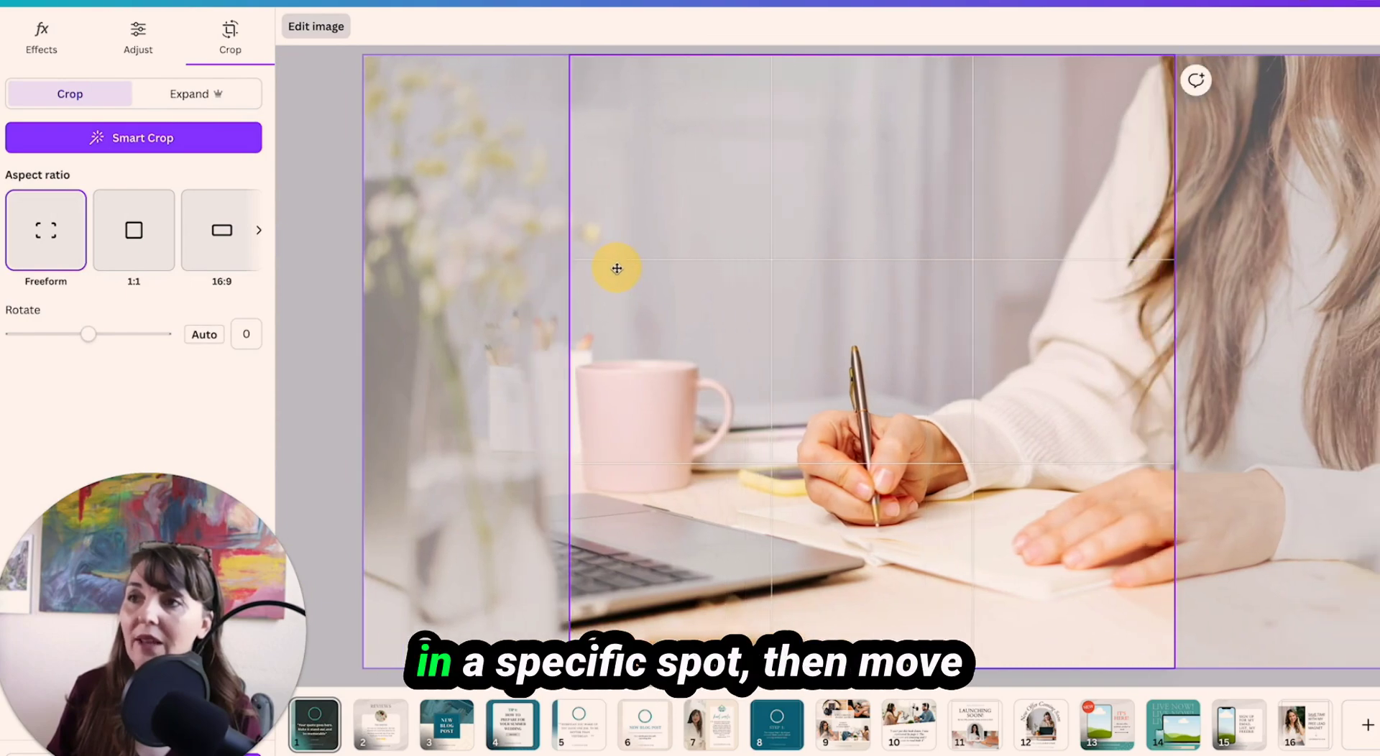
pyautogui.click(285, 229)
# Stretch the dark overlay to the page's left edge so it covers the whole post.
pyautogui.click(714, 230)
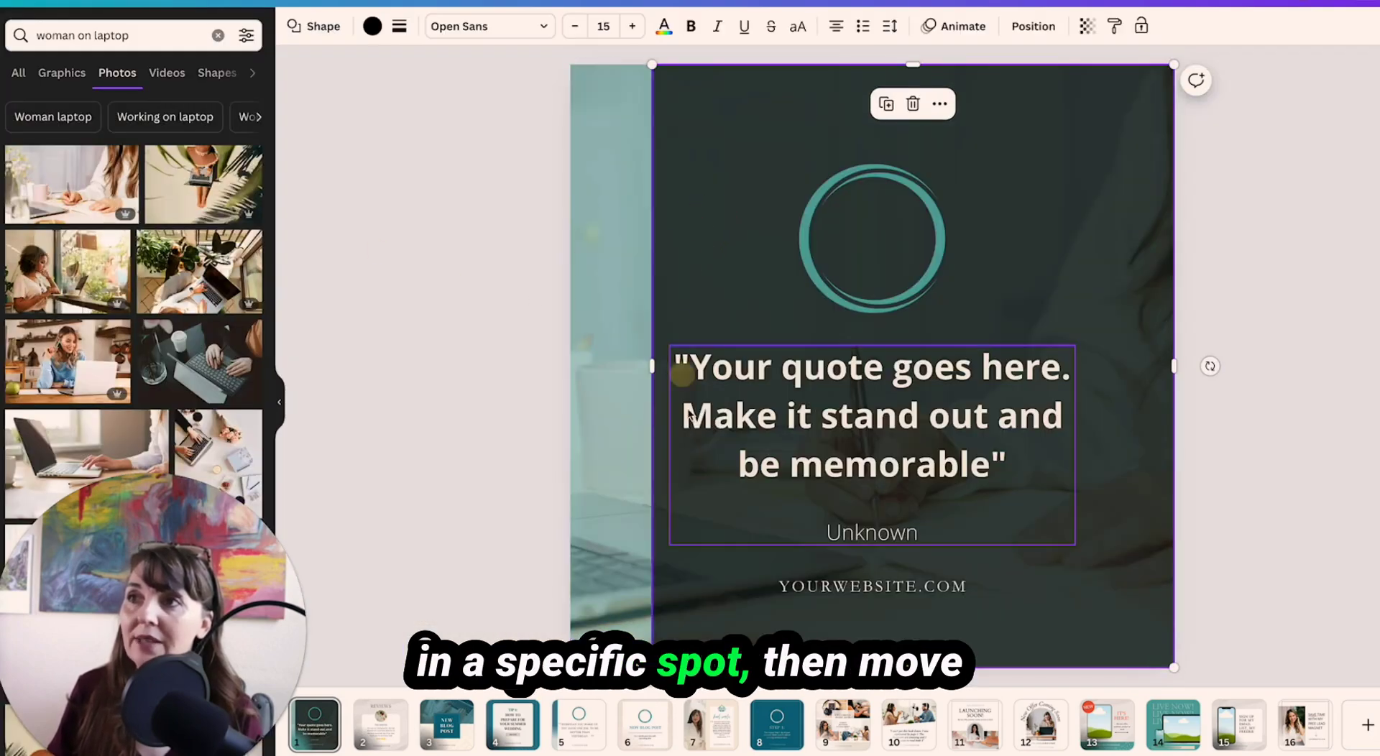
pyautogui.moveTo(652, 367); pyautogui.dragTo(525, 348)
pyautogui.click(524, 348)
pyautogui.click(937, 282)
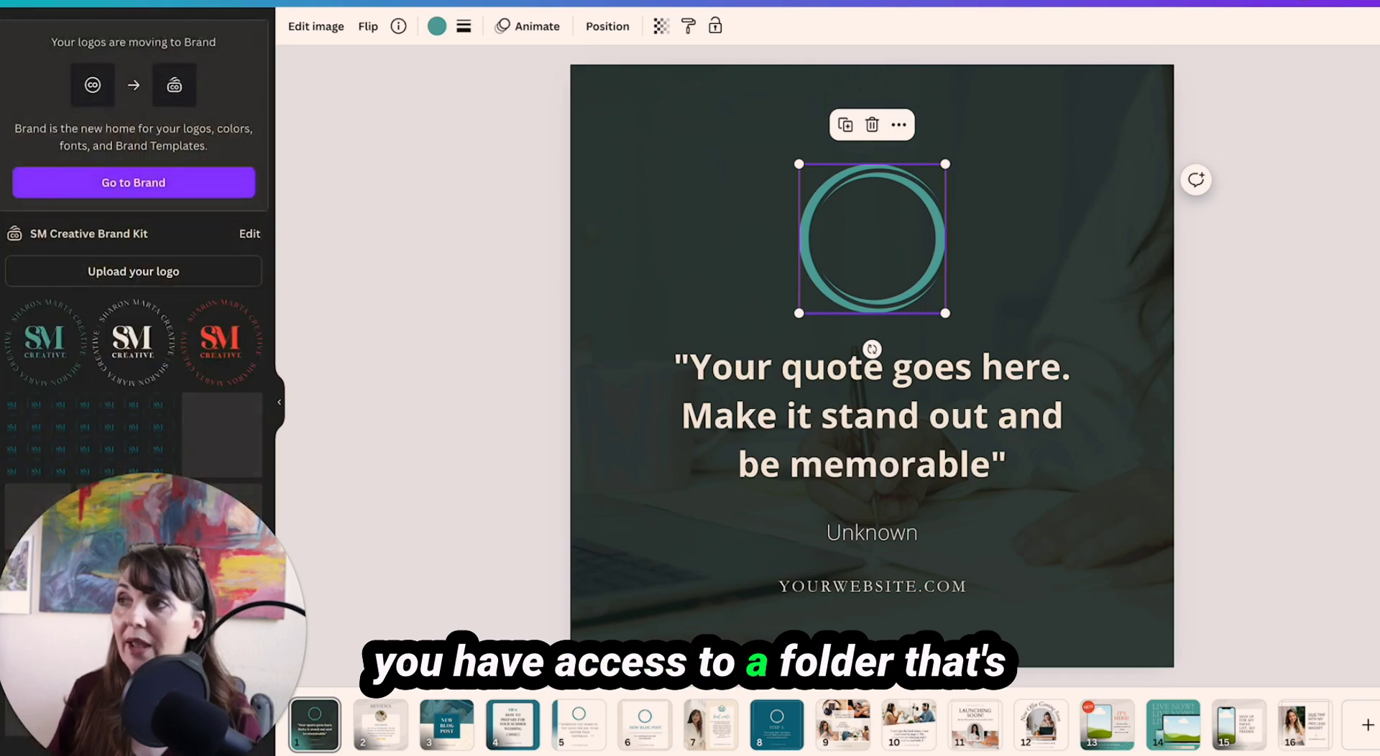
# Place the teal SM Creative brand-kit logo into the circle frame above the quote.
pyautogui.scroll(-2, 176, 359)
pyautogui.scroll(3, 176, 360)
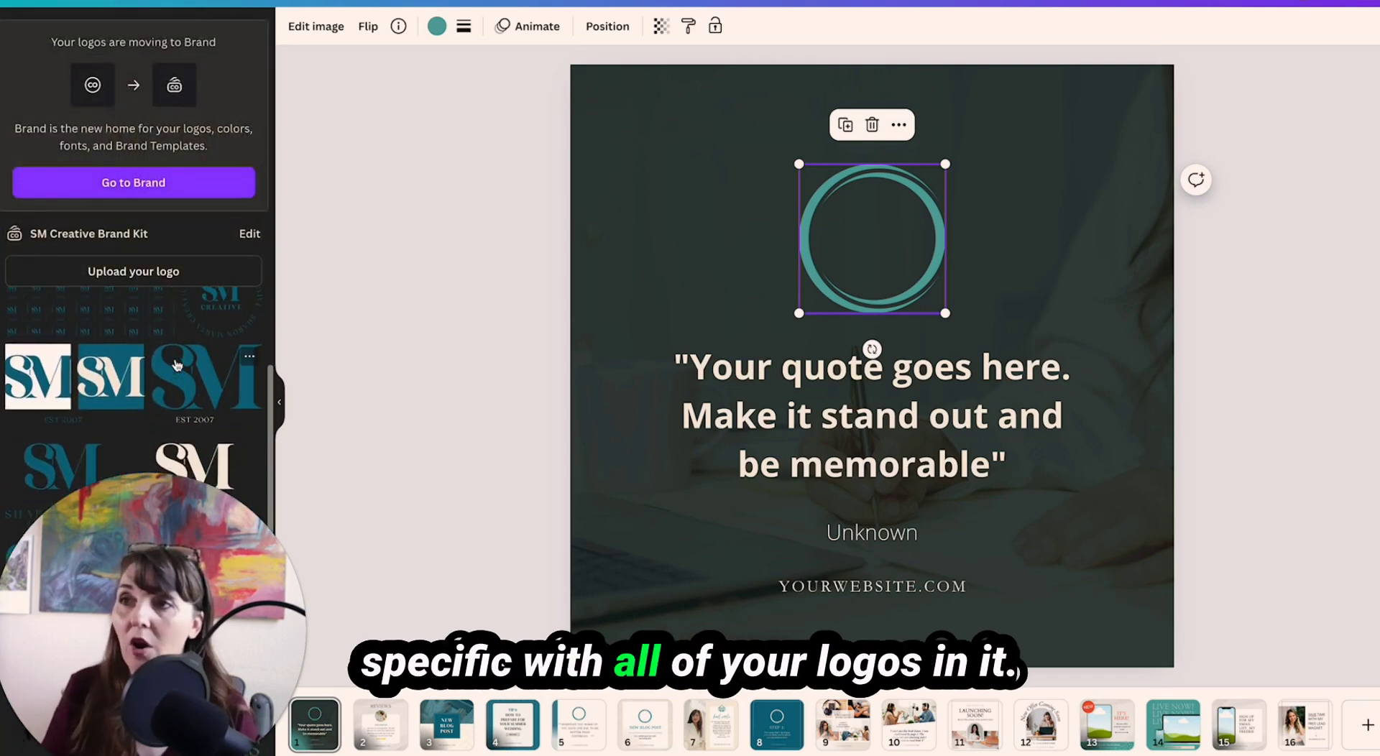
pyautogui.moveTo(62, 352); pyautogui.dragTo(872, 238)
pyautogui.click(1296, 357)
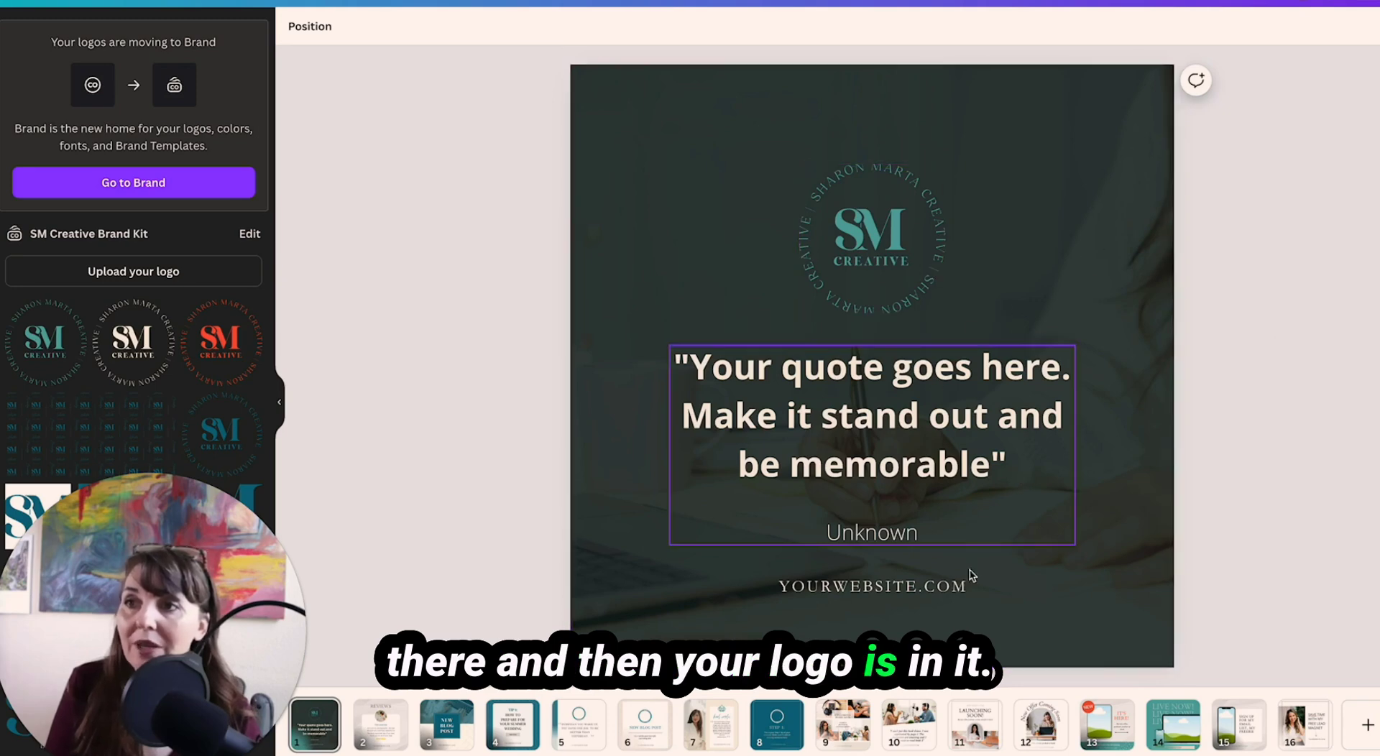
pyautogui.click(891, 587)
pyautogui.click(892, 588)
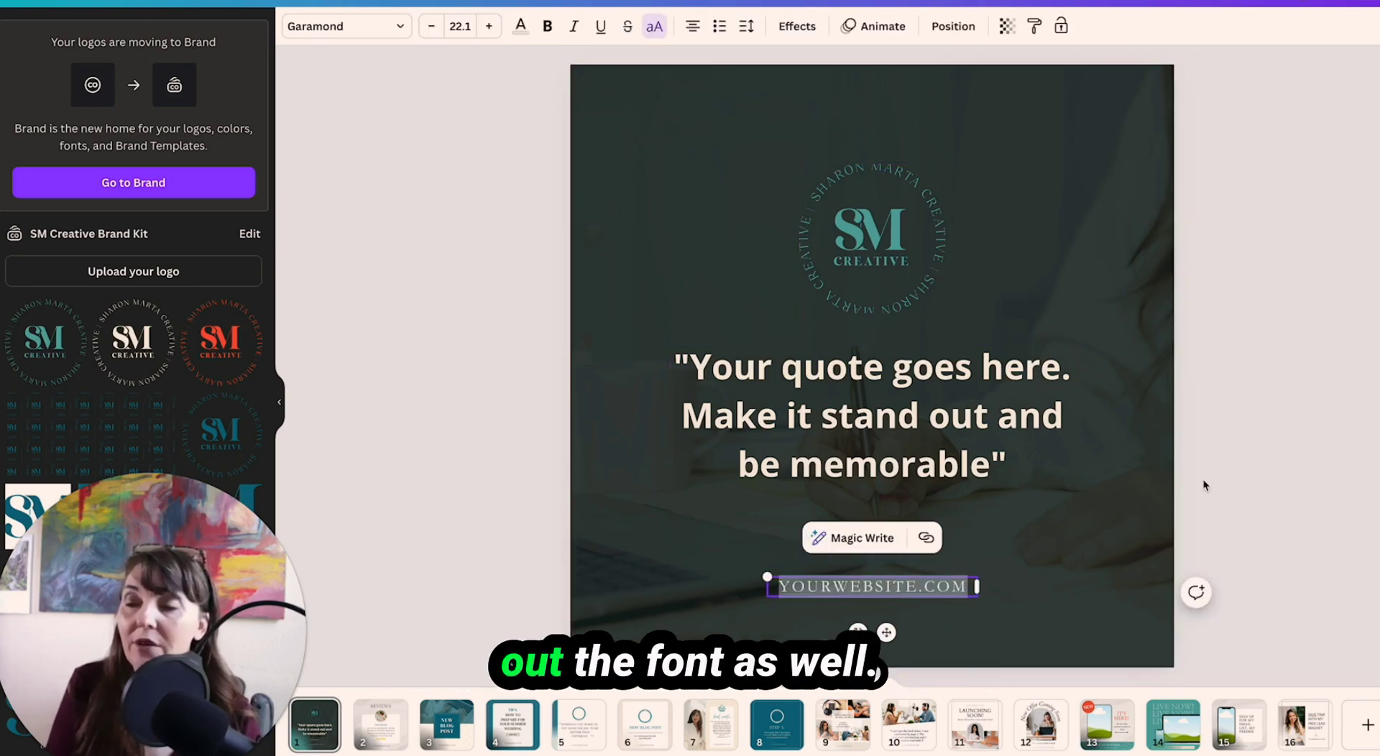
# Browse the Brand Kit and Uploaded fonts in the quote text's font list.
pyautogui.click(970, 418)
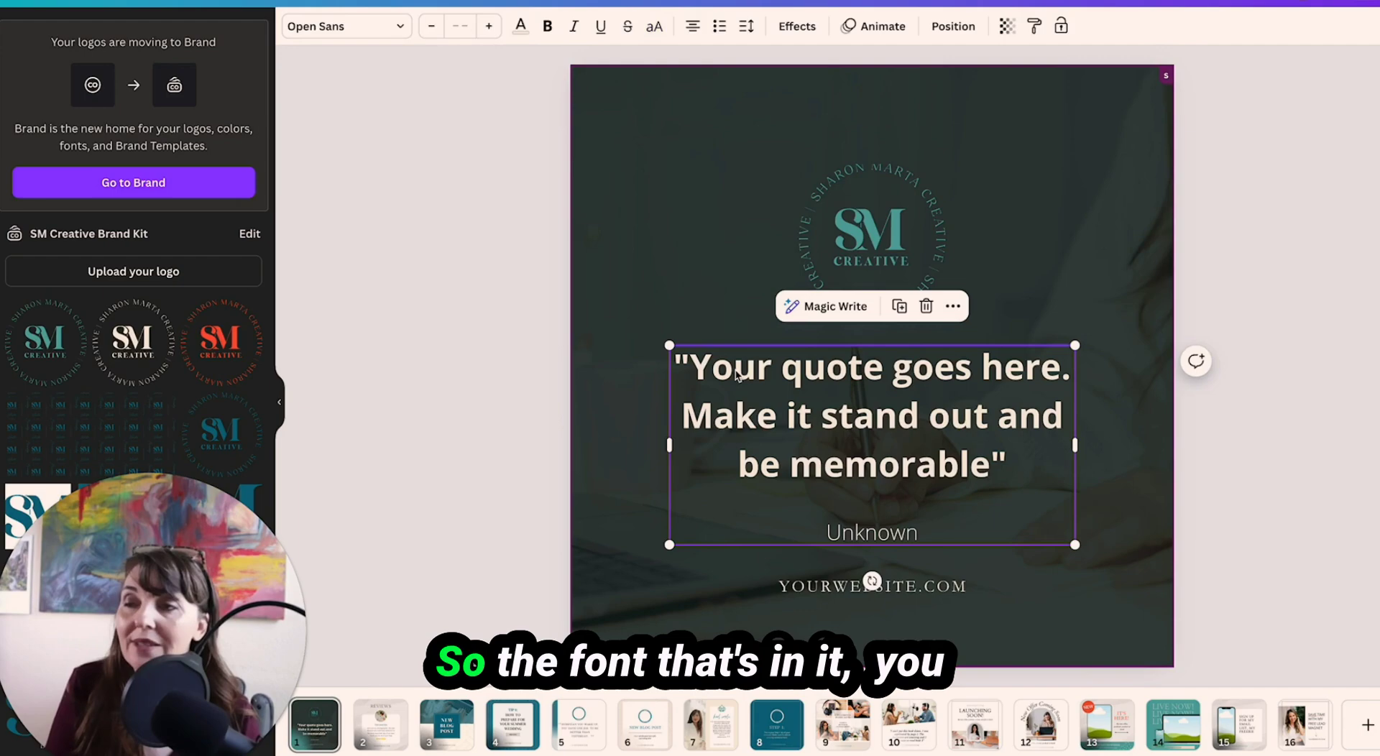
pyautogui.click(345, 27)
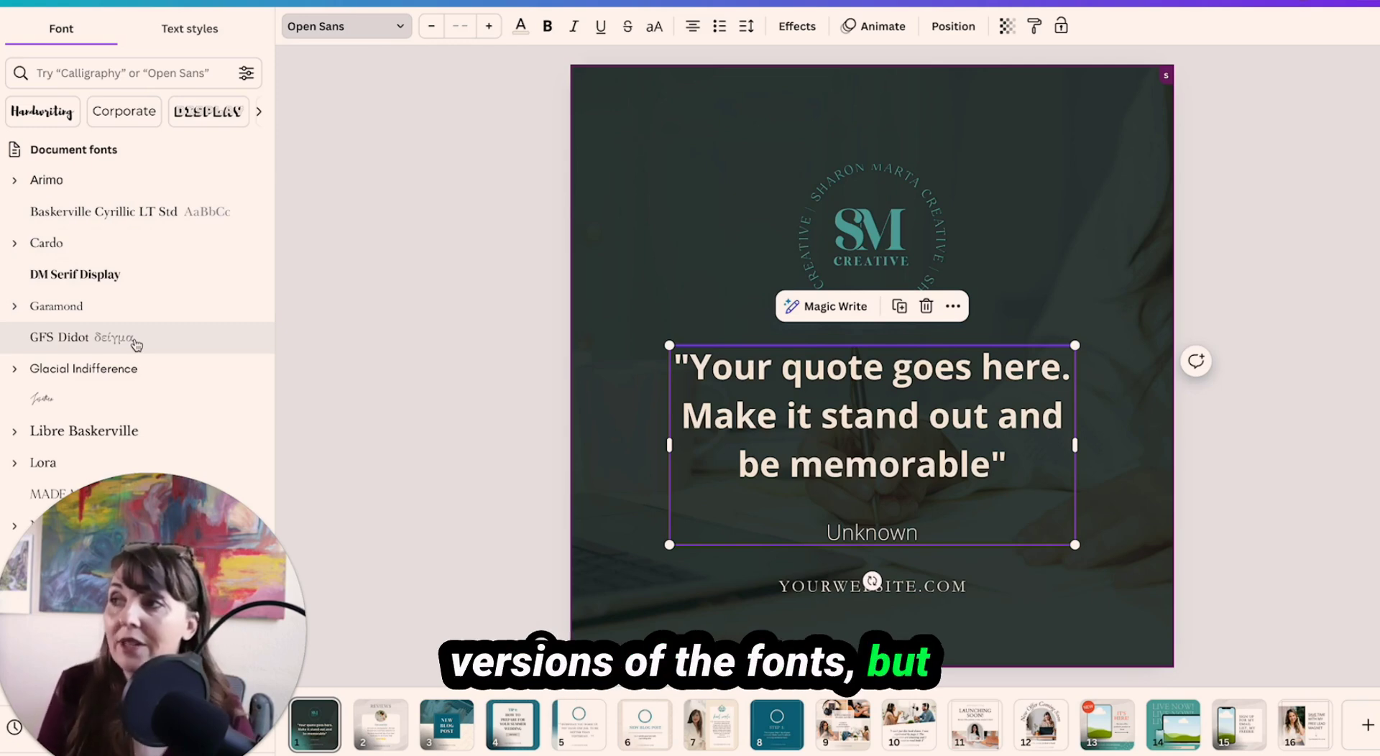
pyautogui.scroll(-1, 136, 345)
pyautogui.scroll(-10, 137, 345)
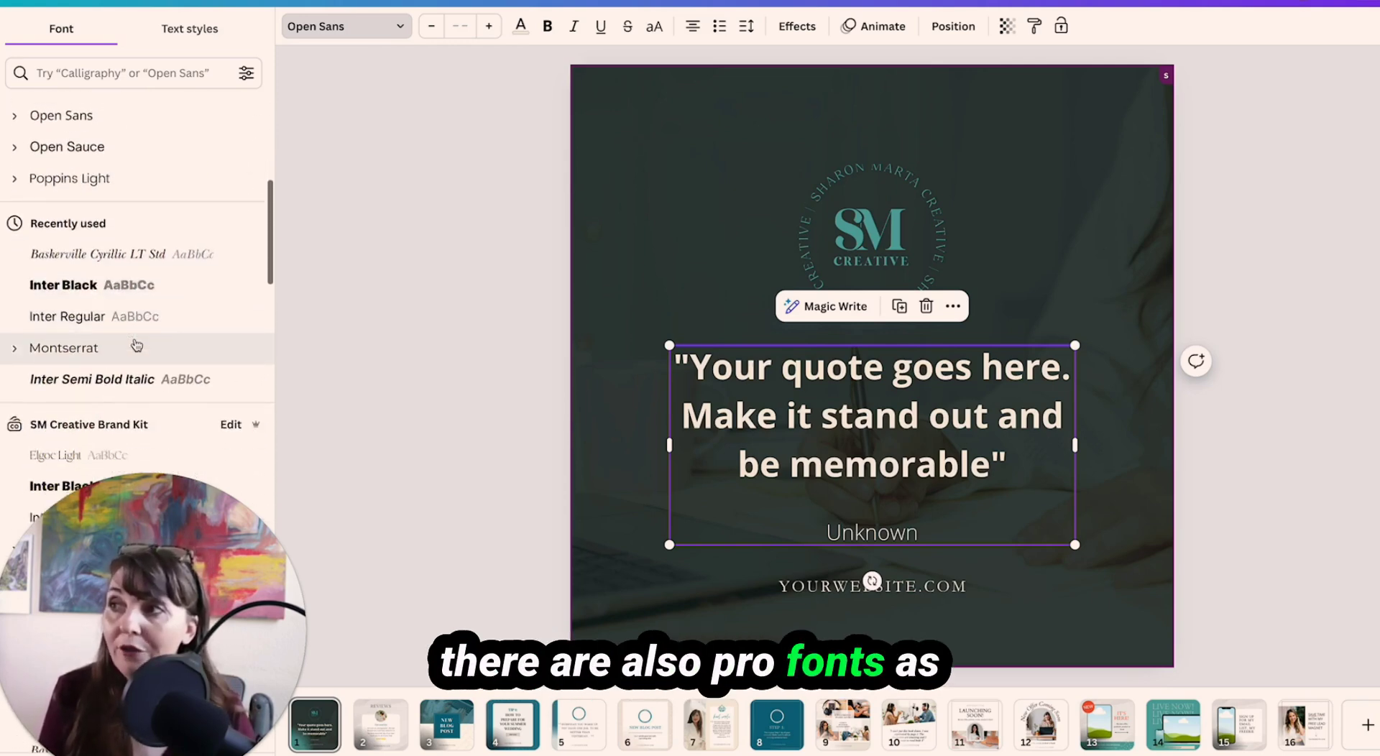
pyautogui.scroll(-3, 137, 345)
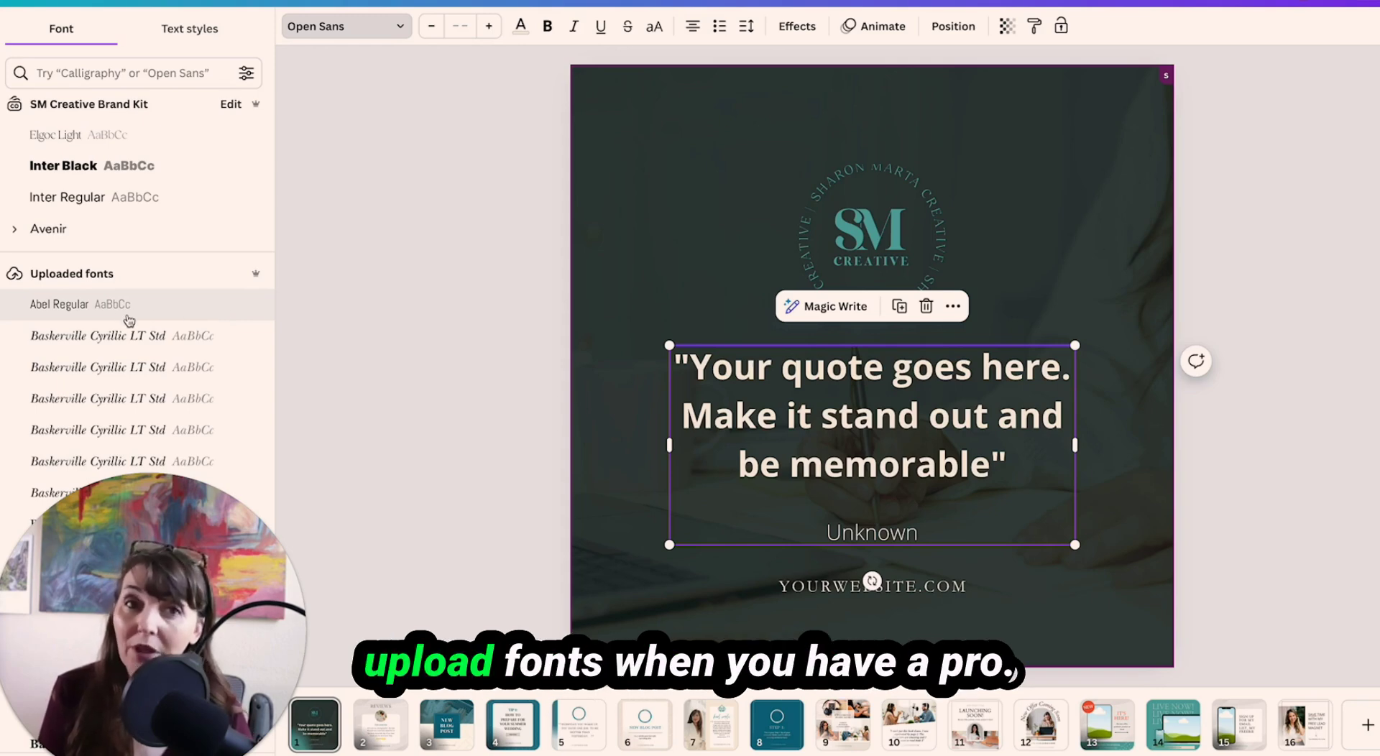
pyautogui.scroll(-1, 129, 321)
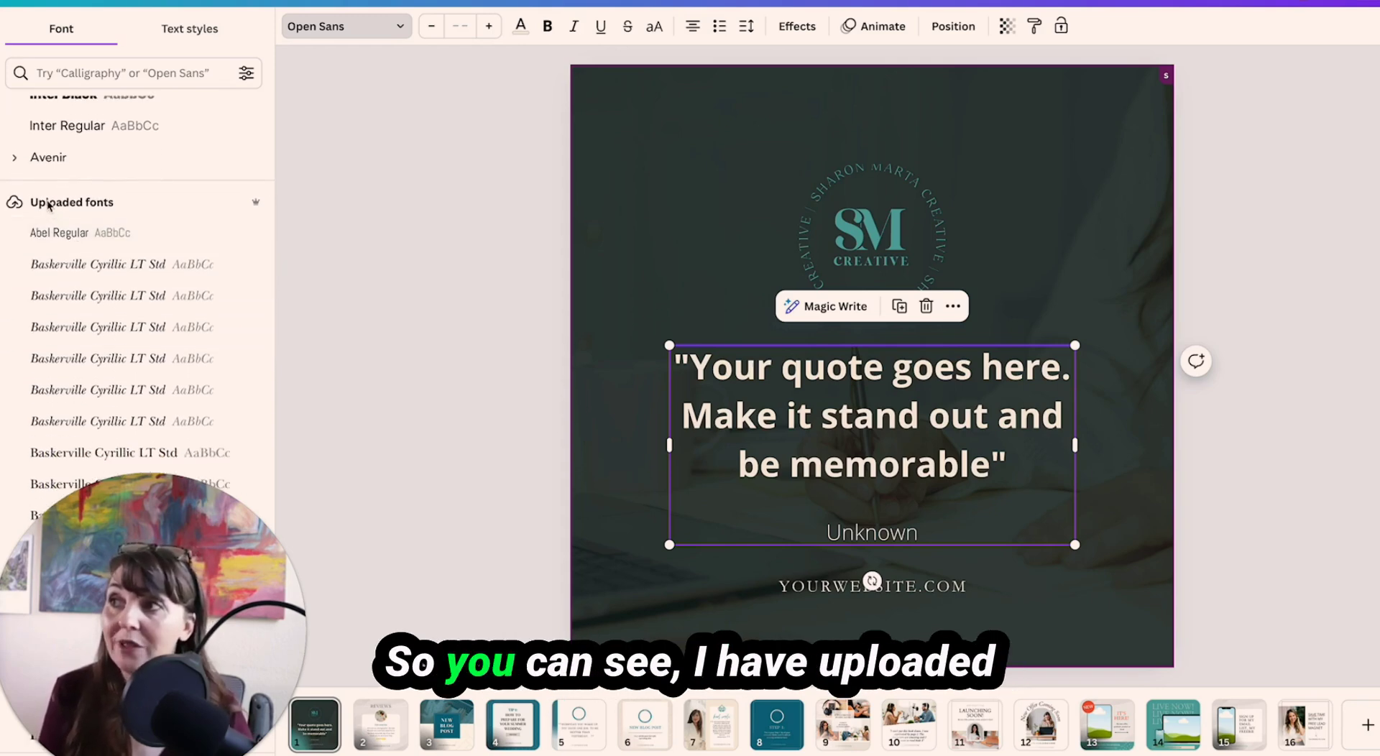
pyautogui.scroll(-5, 100, 358)
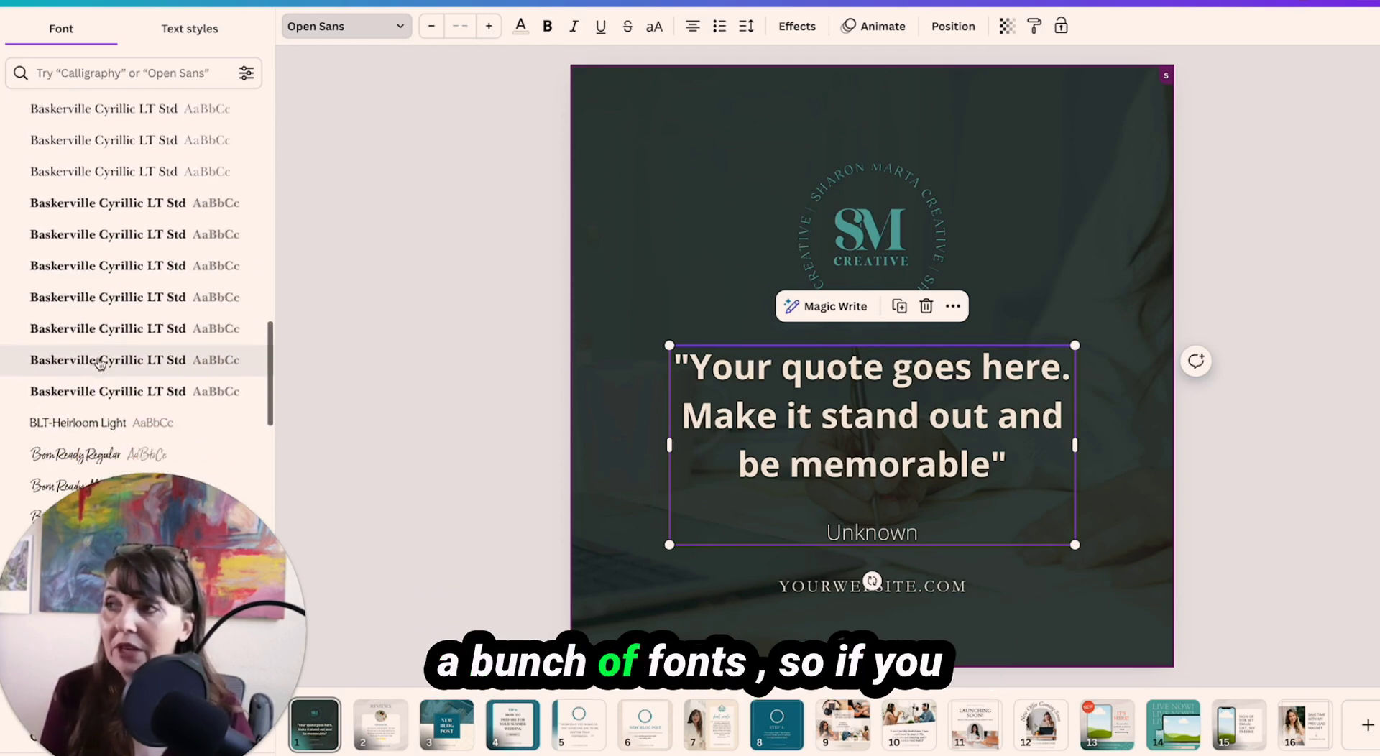
pyautogui.scroll(-4, 100, 363)
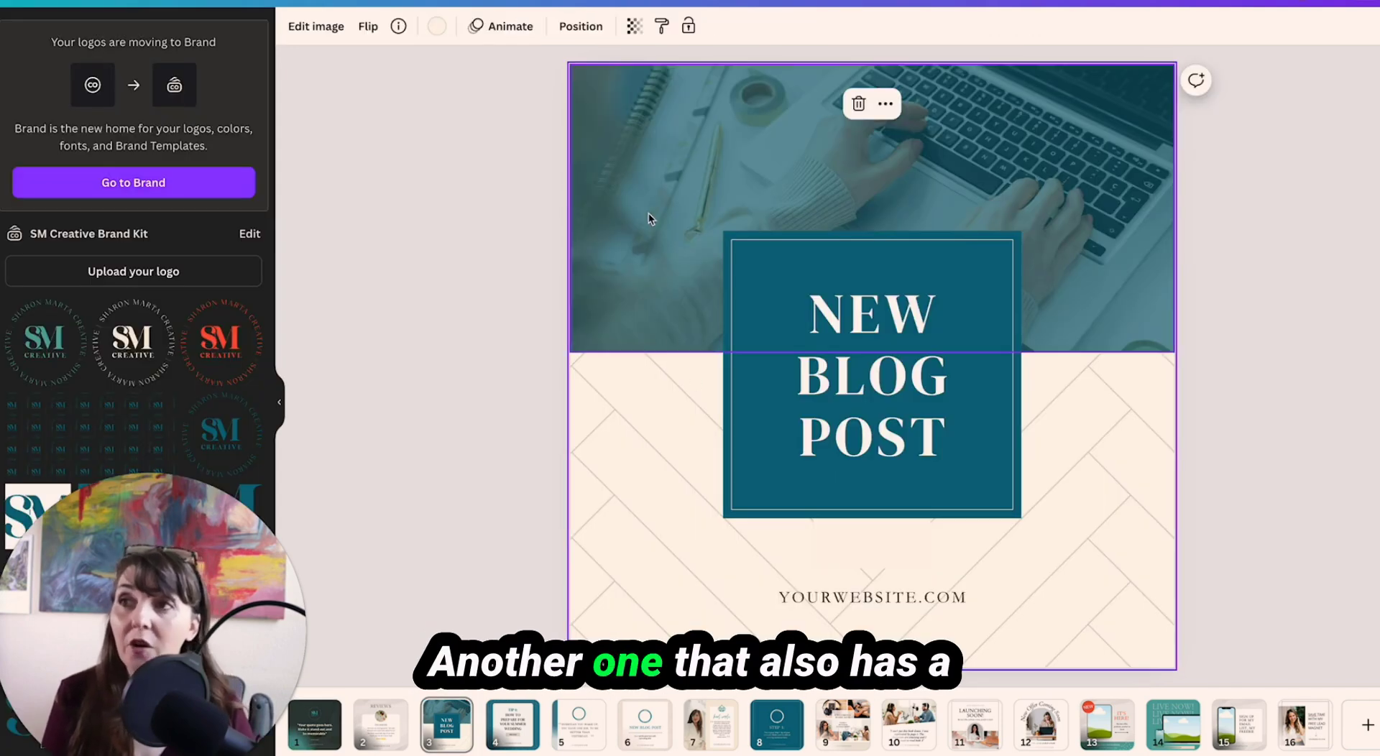
# Pull the New Blog Post overlay's left edge inward to reveal a thin photo strip.
pyautogui.click(587, 215)
pyautogui.moveTo(571, 205); pyautogui.dragTo(647, 204)
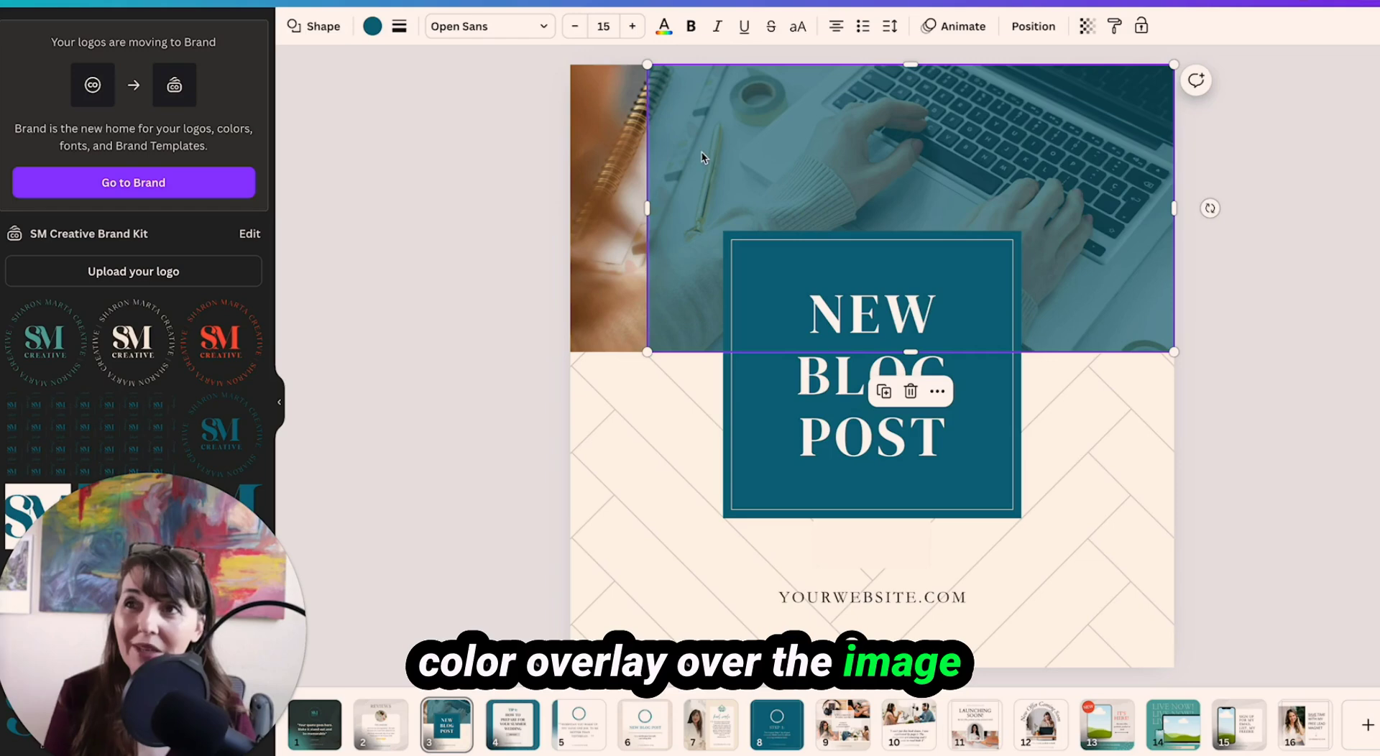
pyautogui.moveTo(647, 208); pyautogui.dragTo(576, 227)
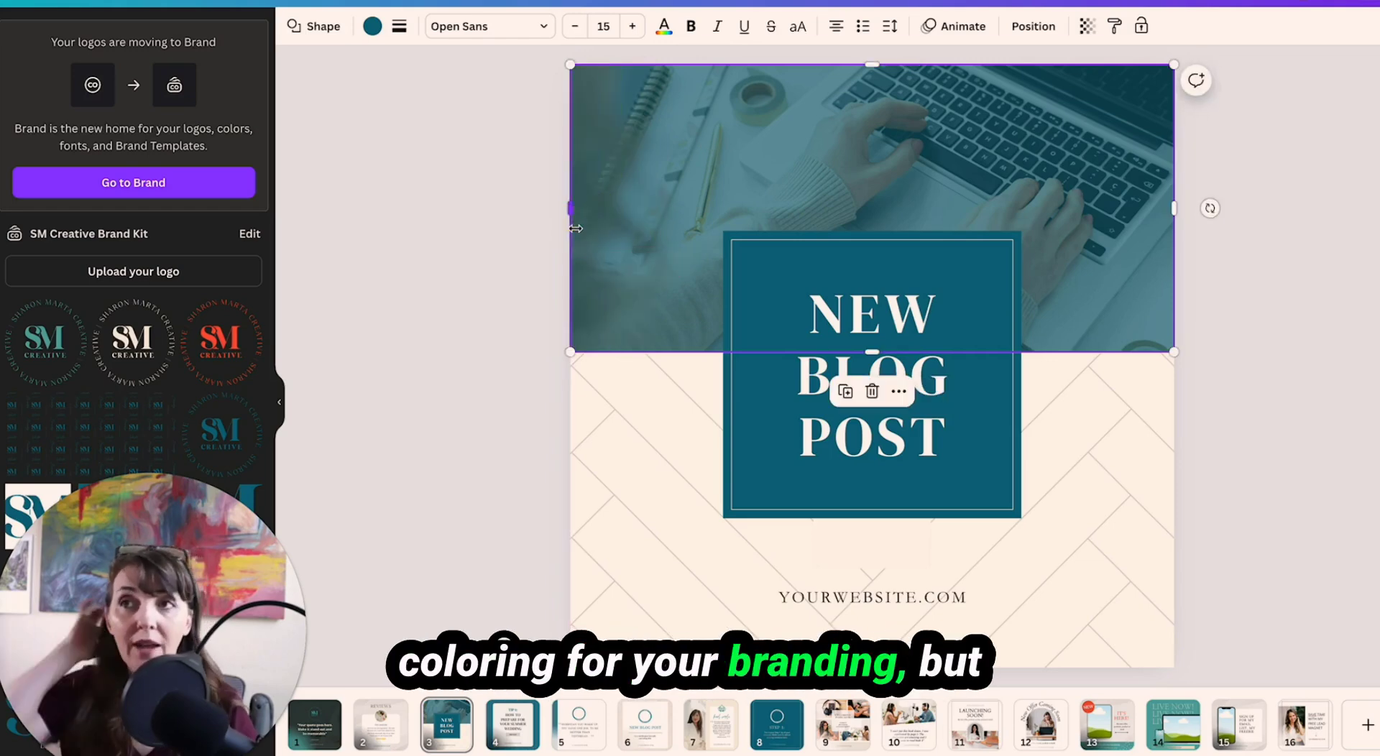
pyautogui.moveTo(571, 208); pyautogui.dragTo(610, 198)
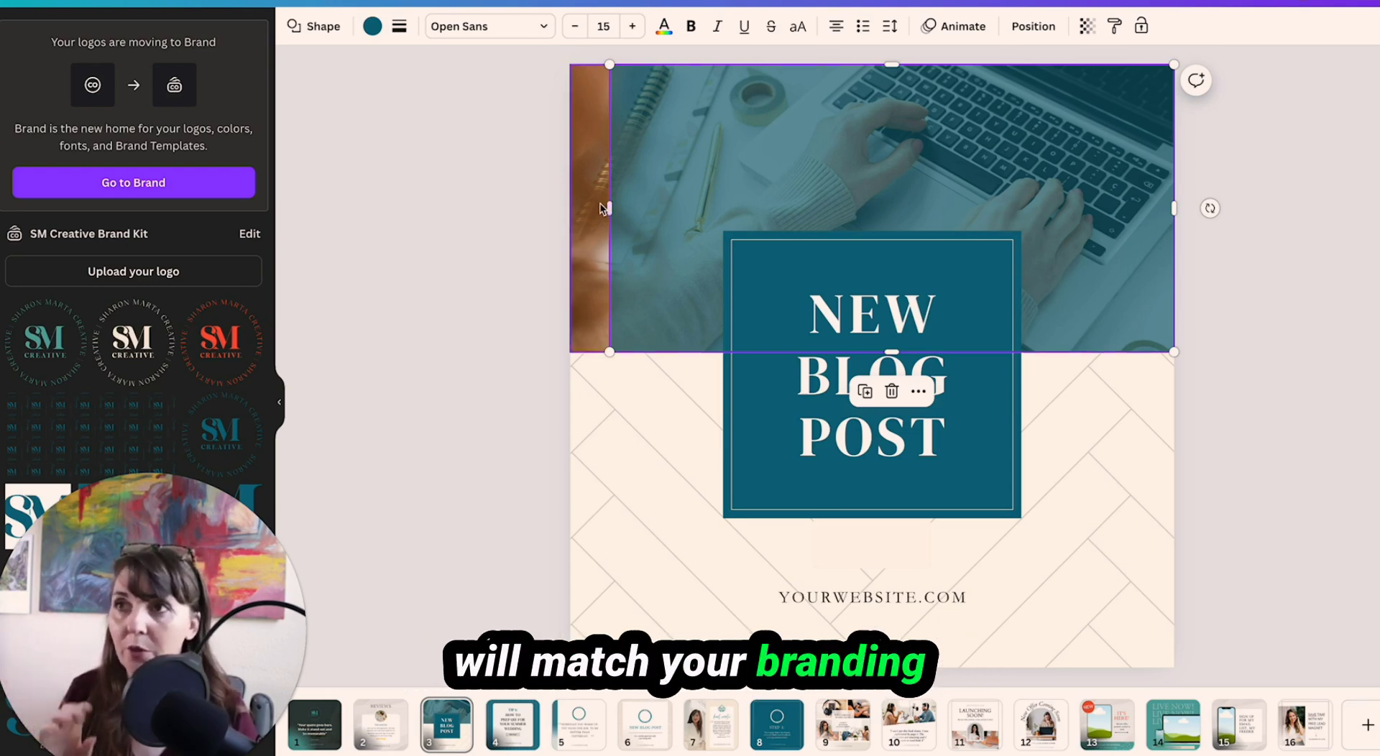
pyautogui.click(641, 382)
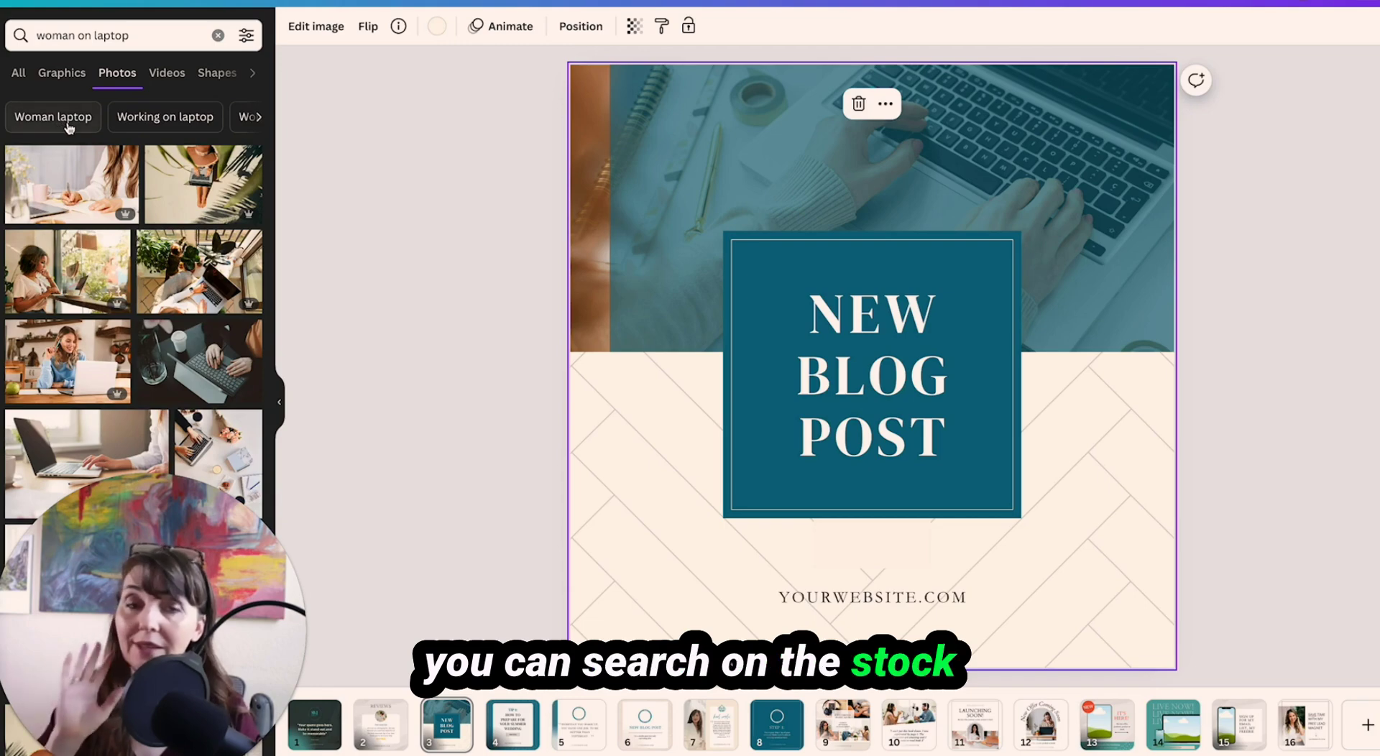
# Search elements for 'geometric background white' and show all the photo results.
pyautogui.click(217, 35)
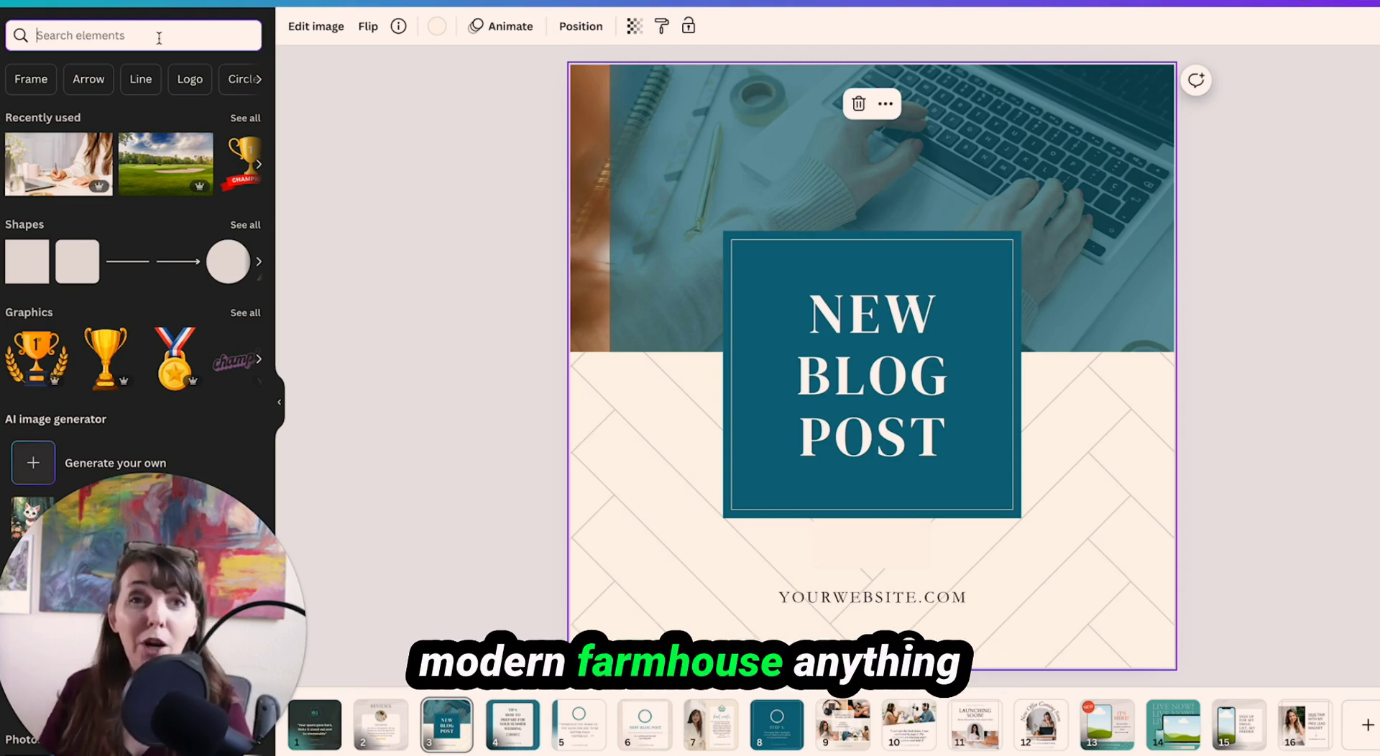
pyautogui.write('geome')
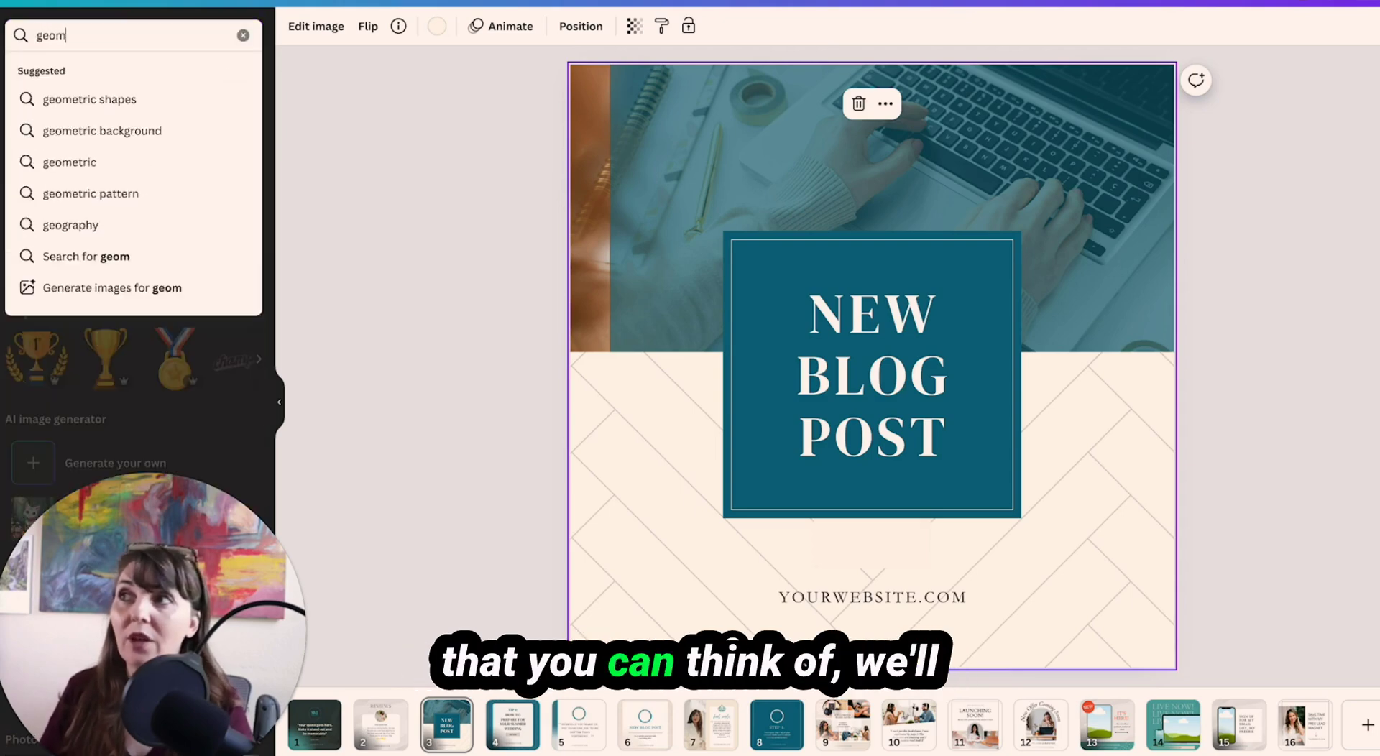
pyautogui.click(136, 131)
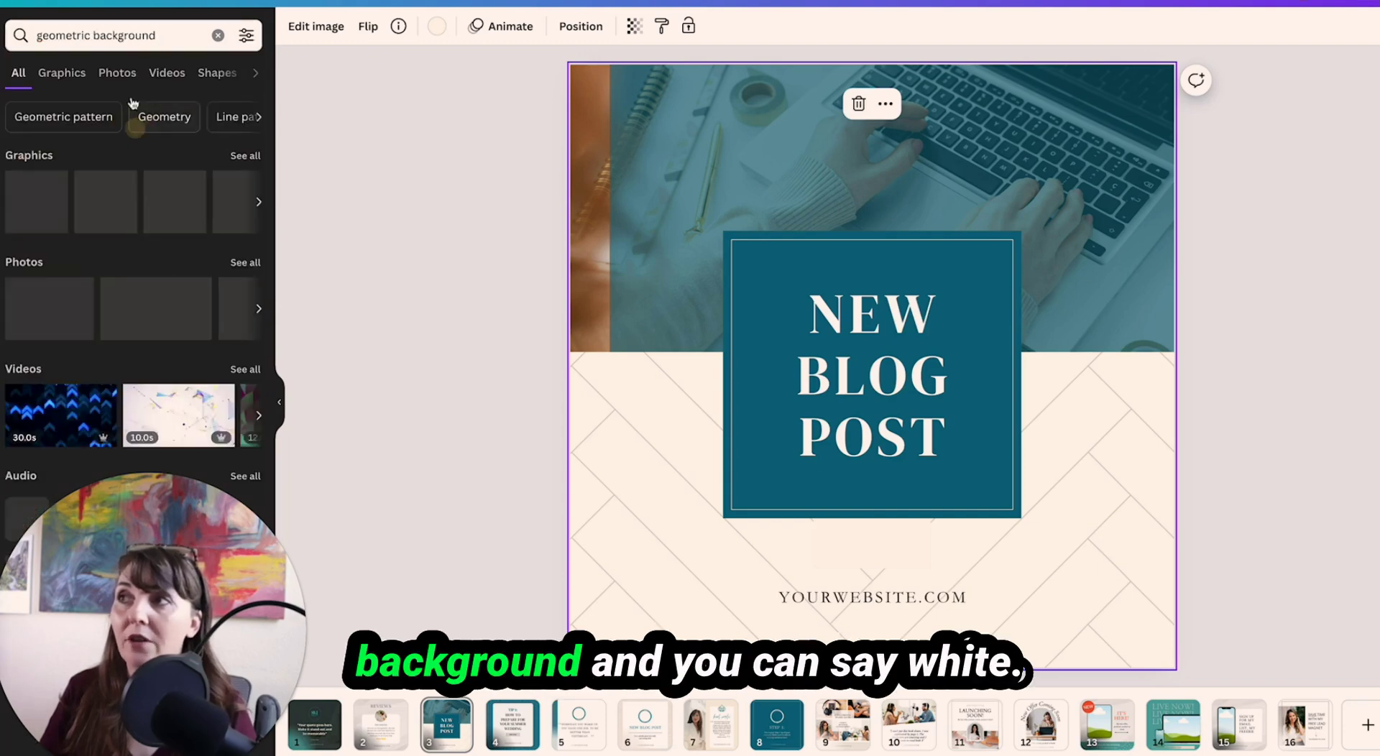
pyautogui.click(165, 36)
pyautogui.write('wgut')
pyautogui.press('BackSpace')
pyautogui.press('BackSpace')
pyautogui.press('BackSpace')
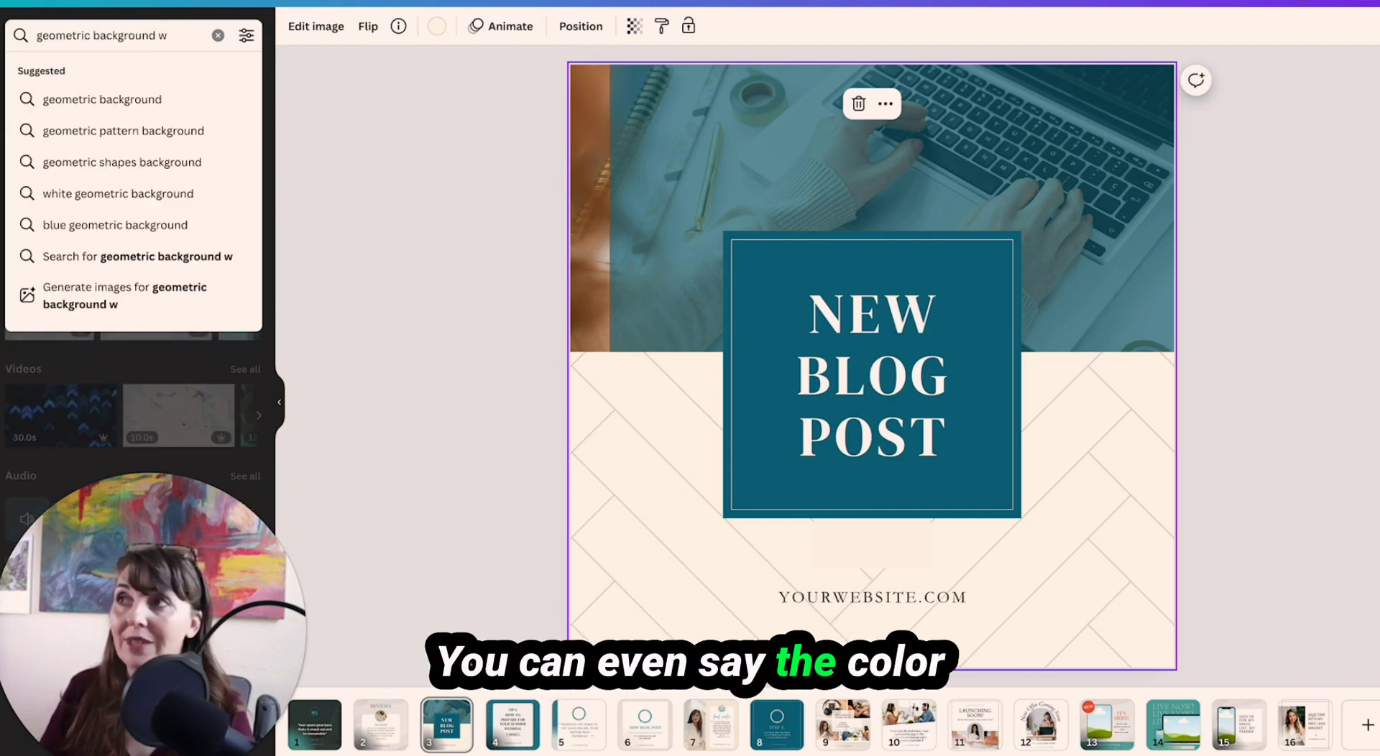
pyautogui.write('hite')
pyautogui.press('Return')
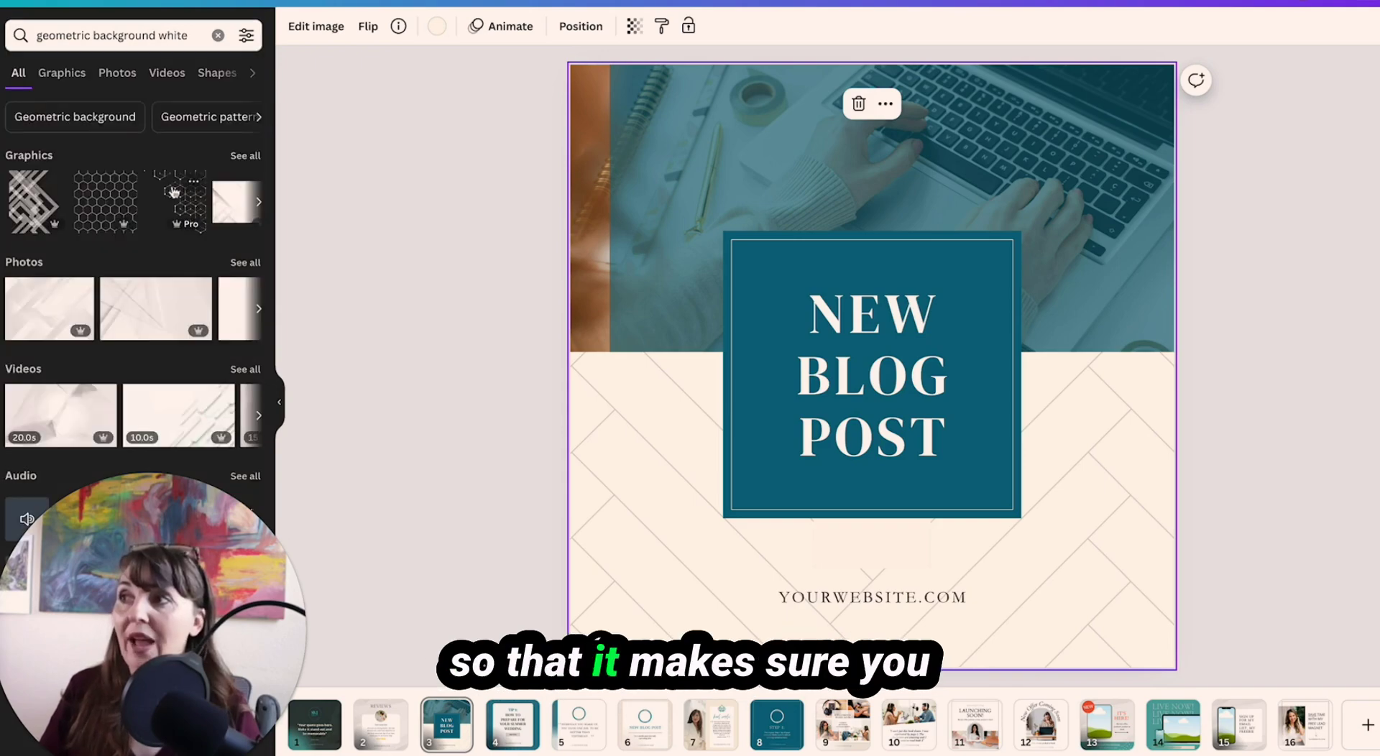
pyautogui.click(244, 262)
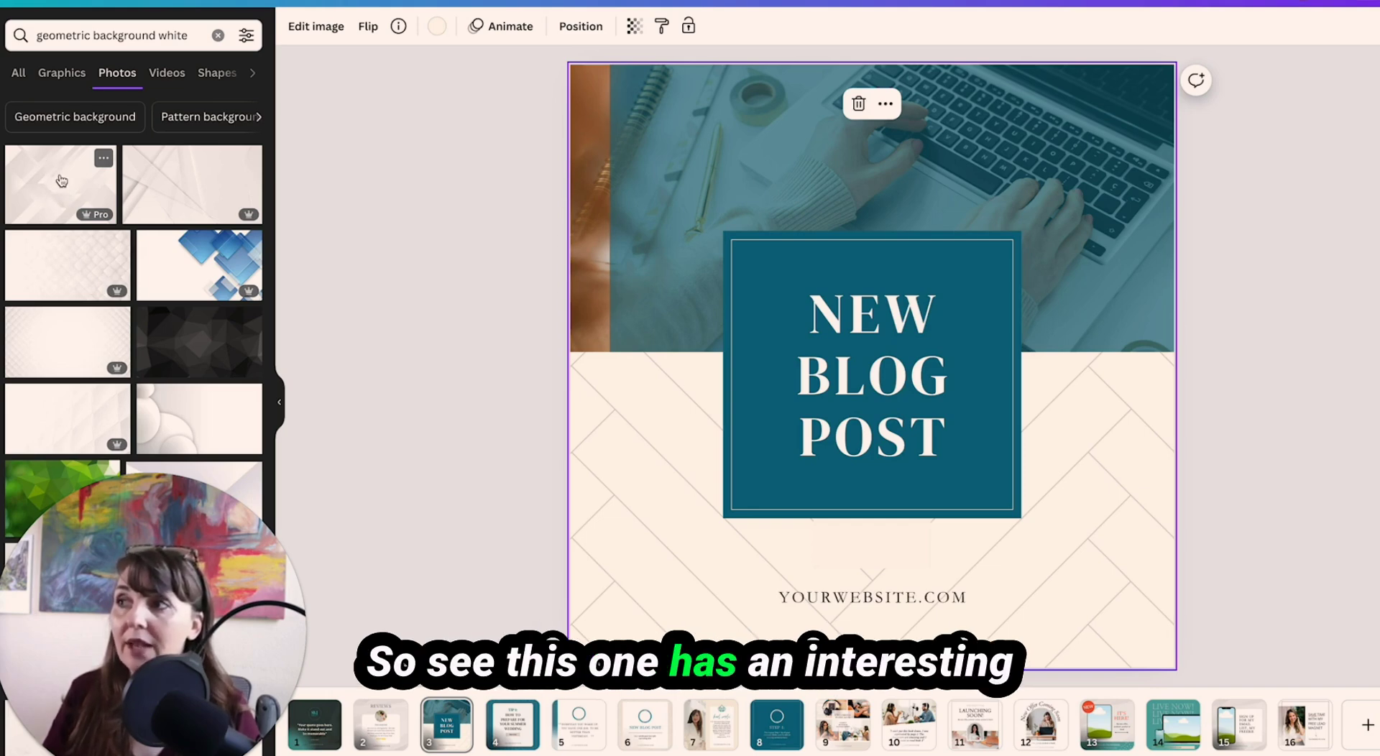
pyautogui.moveTo(62, 180); pyautogui.dragTo(595, 502)
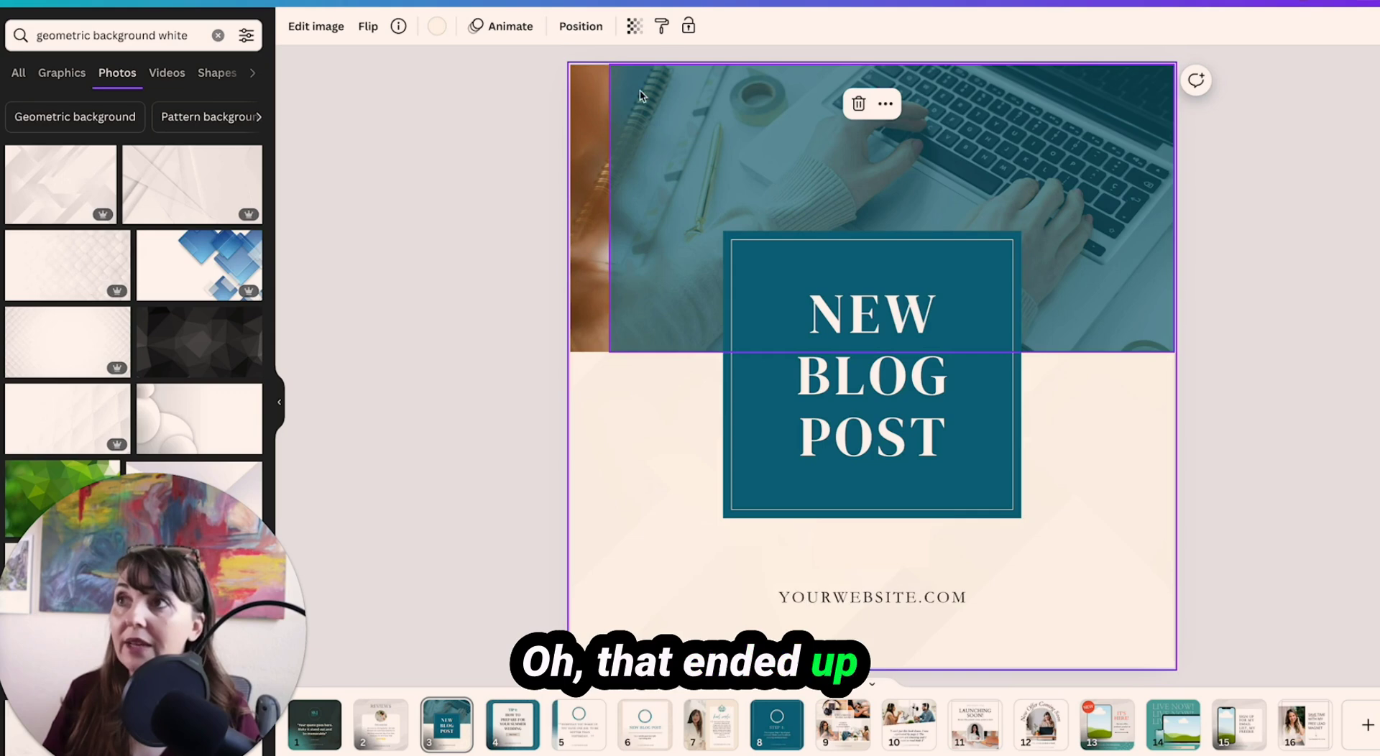
pyautogui.click(634, 26)
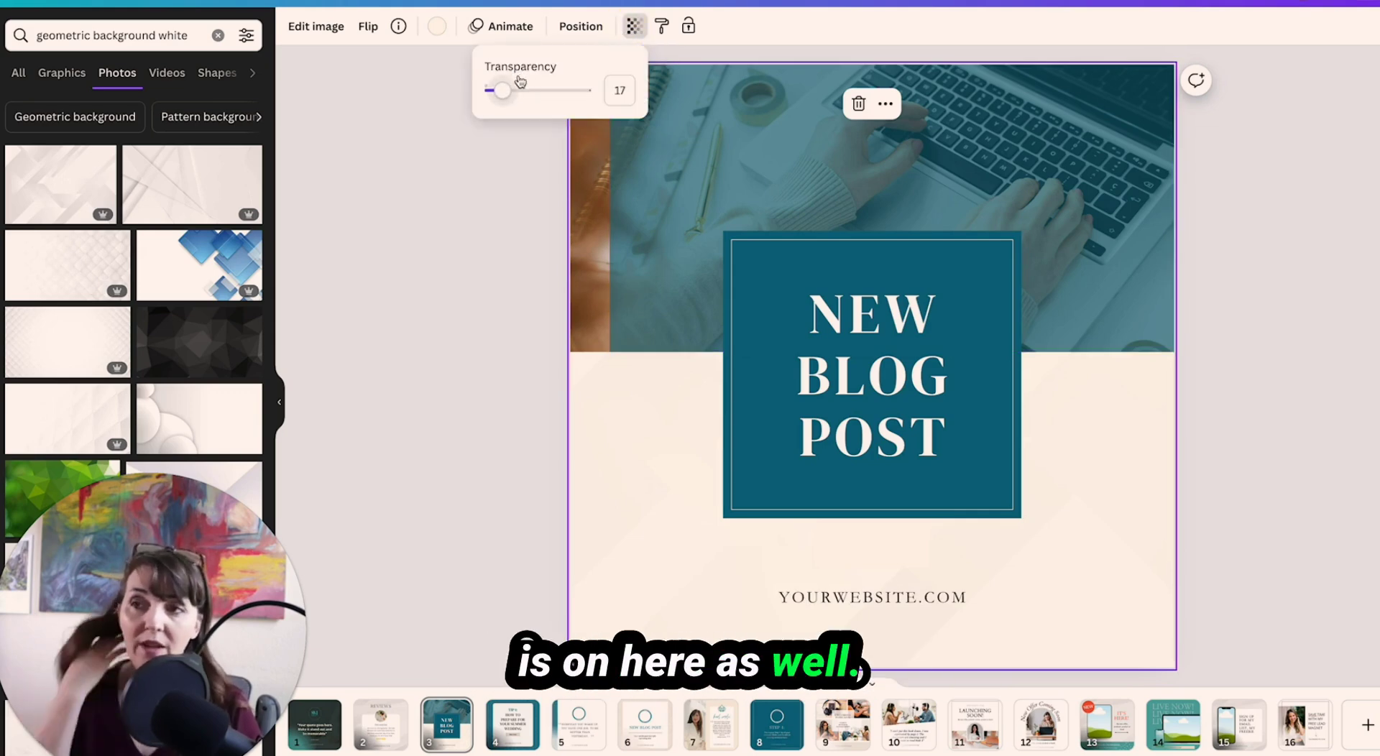
pyautogui.moveTo(501, 90); pyautogui.dragTo(640, 93)
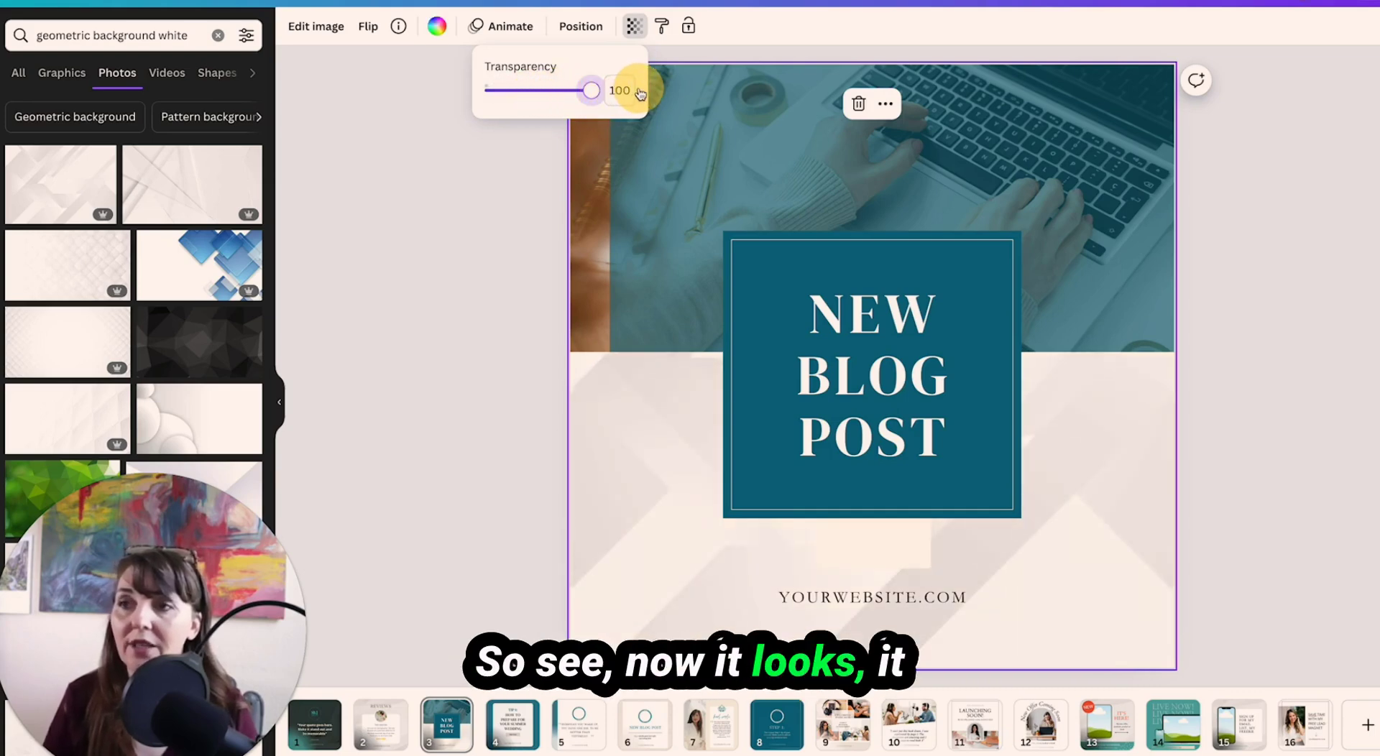
pyautogui.click(515, 247)
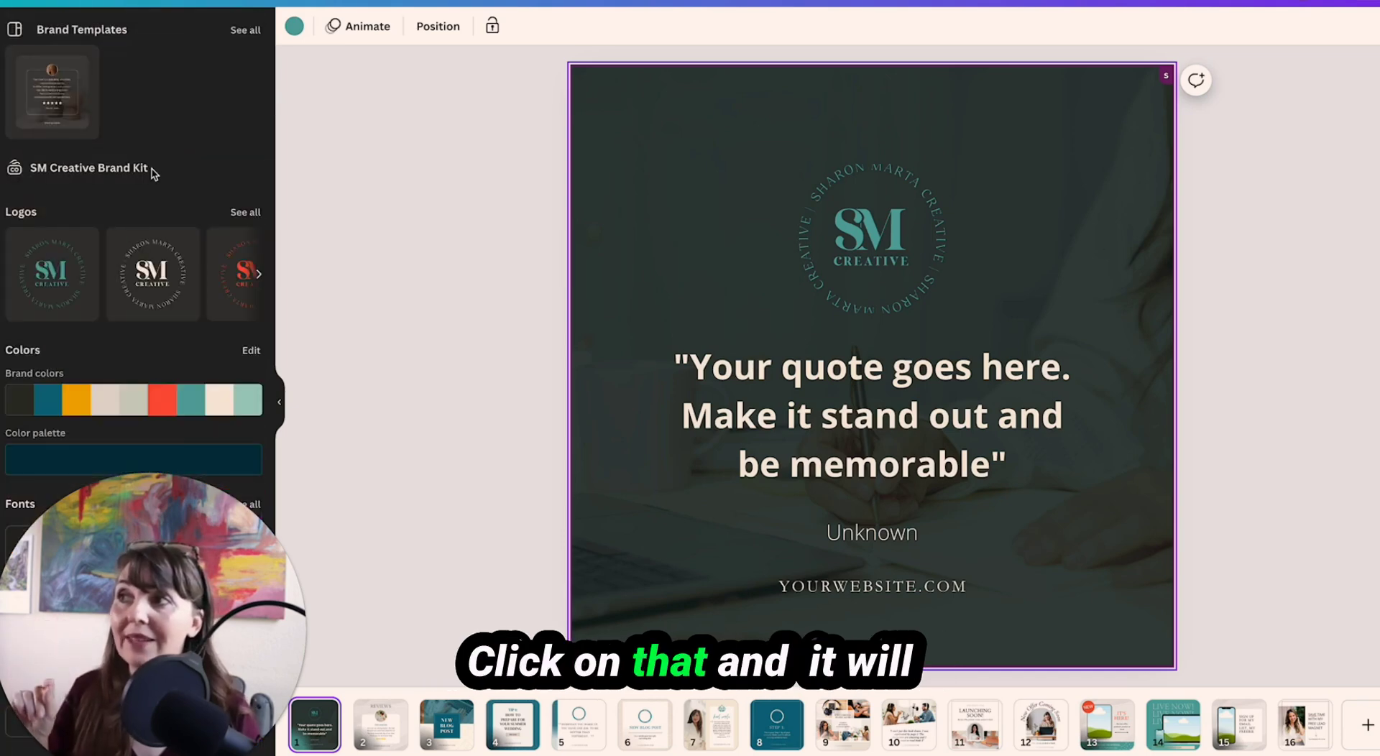
pyautogui.scroll(-1, 152, 178)
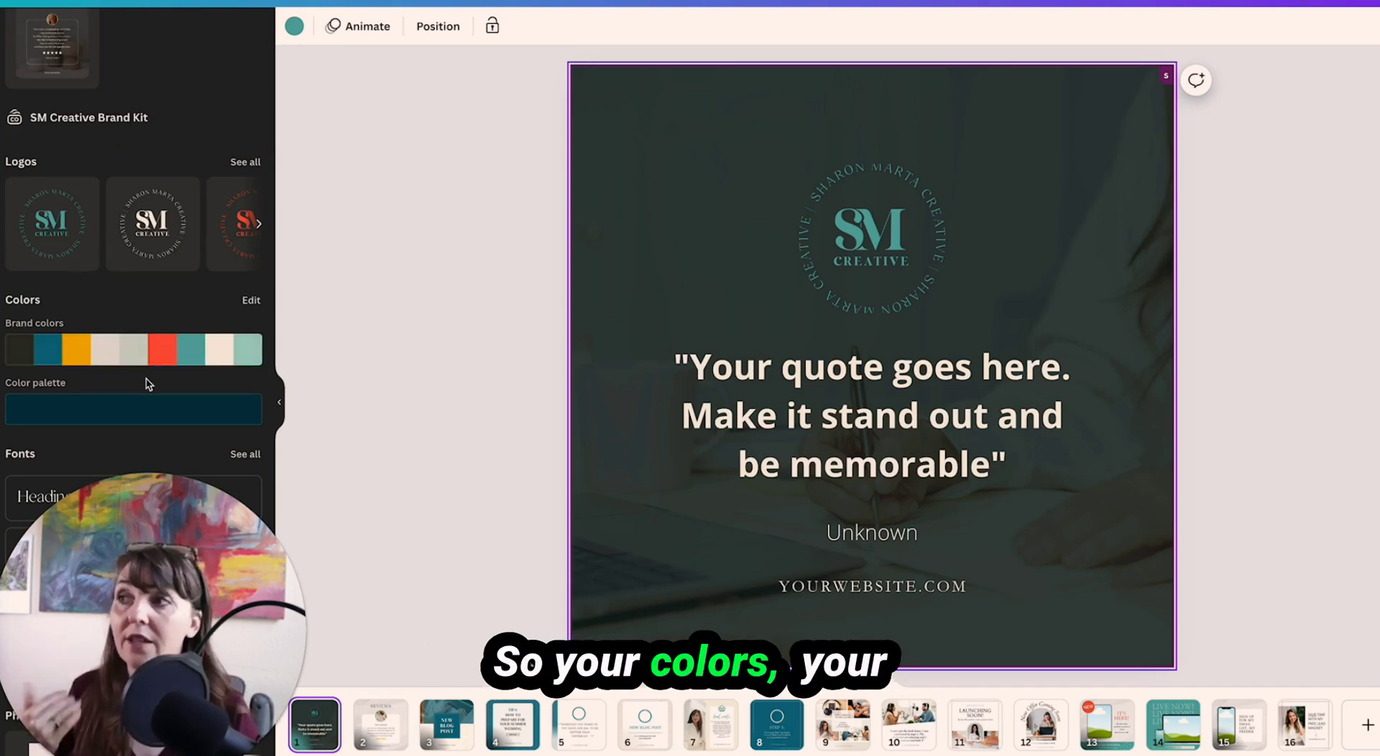
pyautogui.scroll(-3, 126, 356)
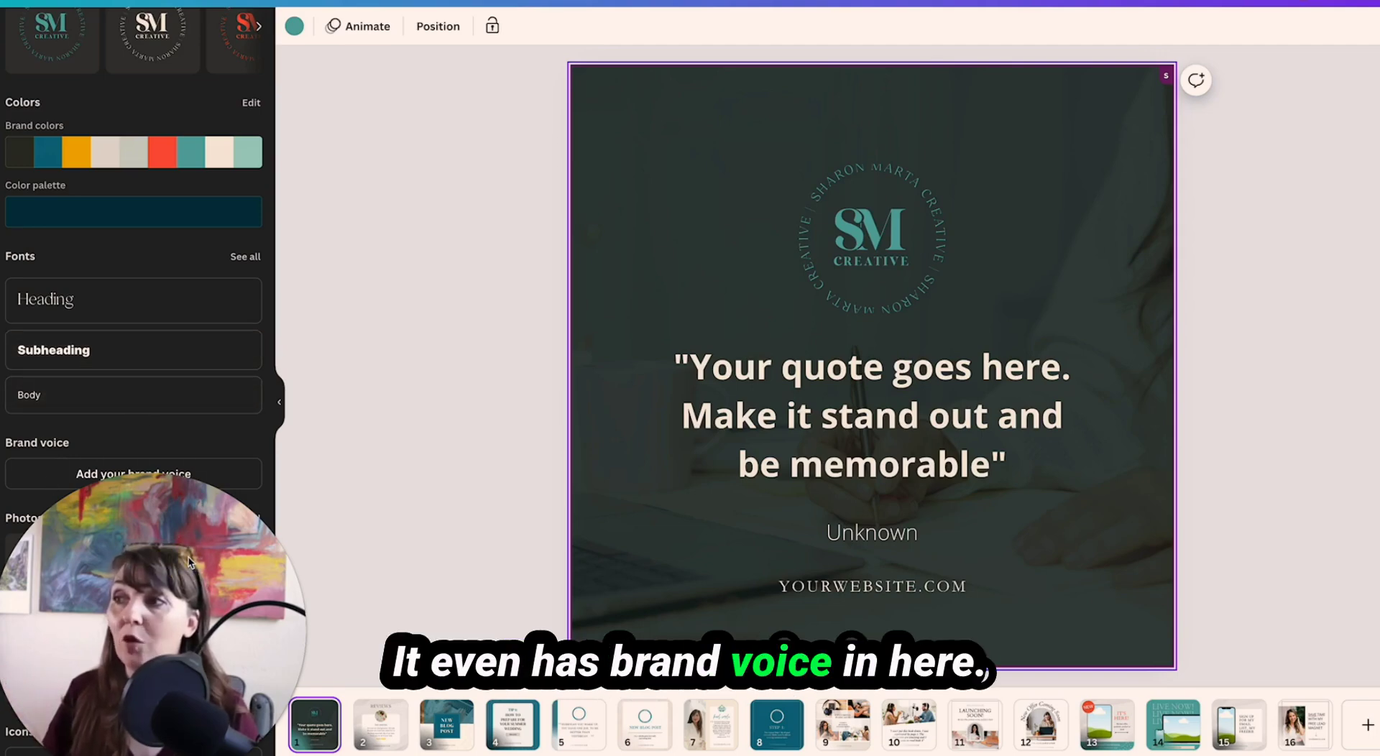
pyautogui.moveTo(147, 561); pyautogui.dragTo(494, 535)
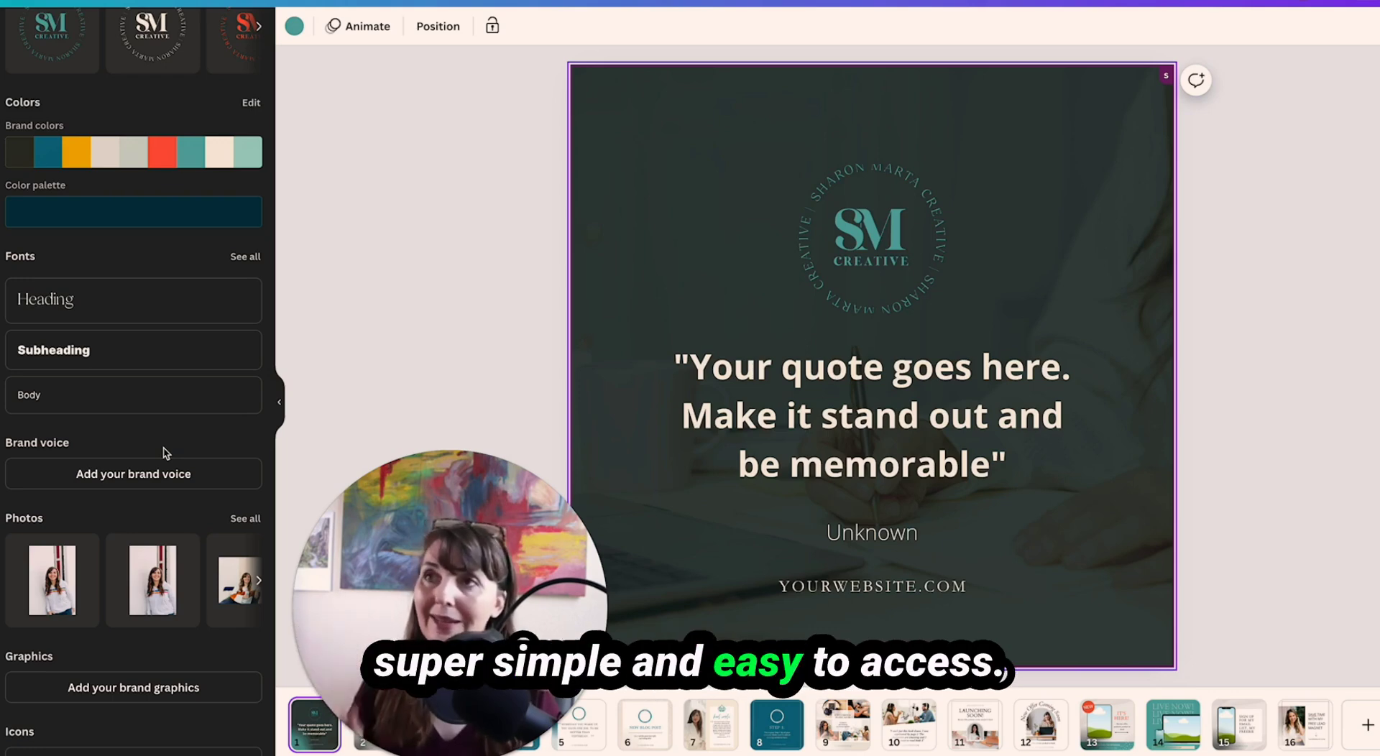
pyautogui.scroll(4, 166, 453)
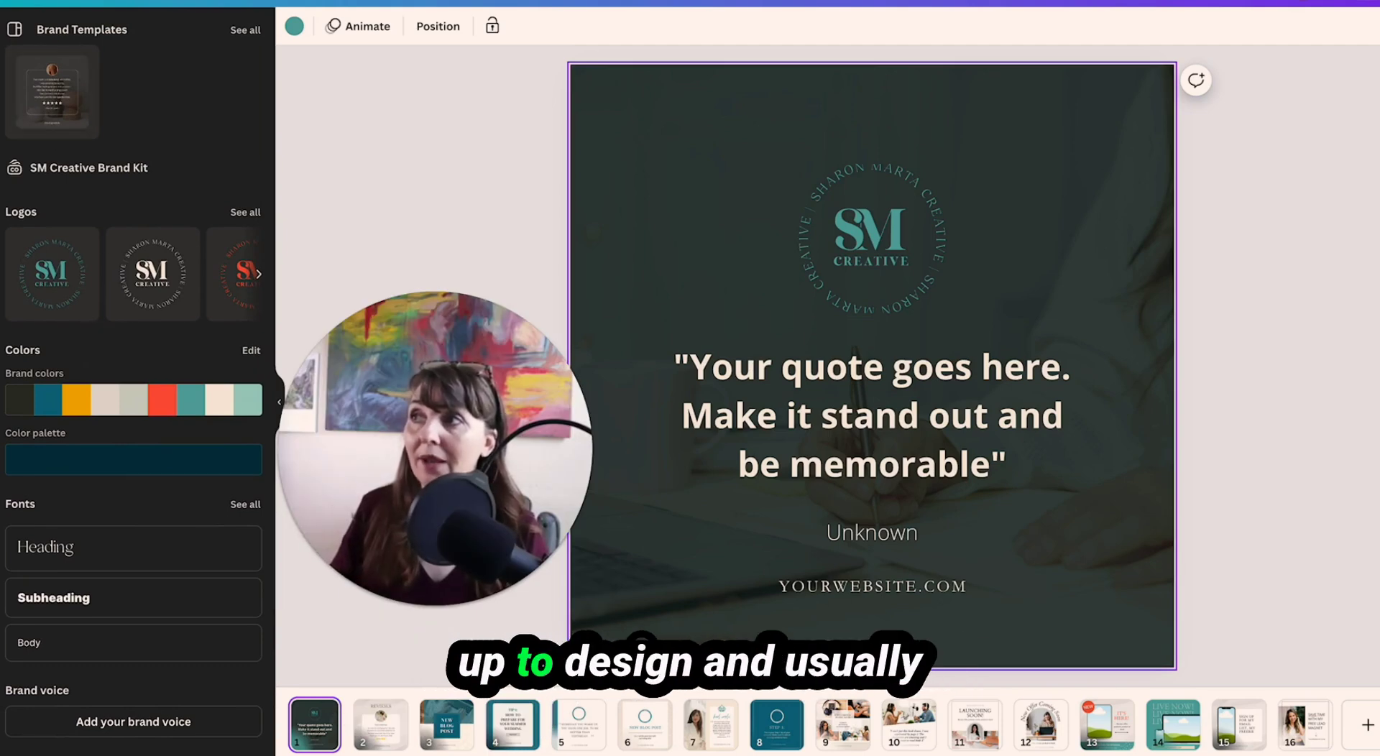
# Show the Design panel's Styles list with the SM Creative brand fonts and colours.
pyautogui.click(84, 89)
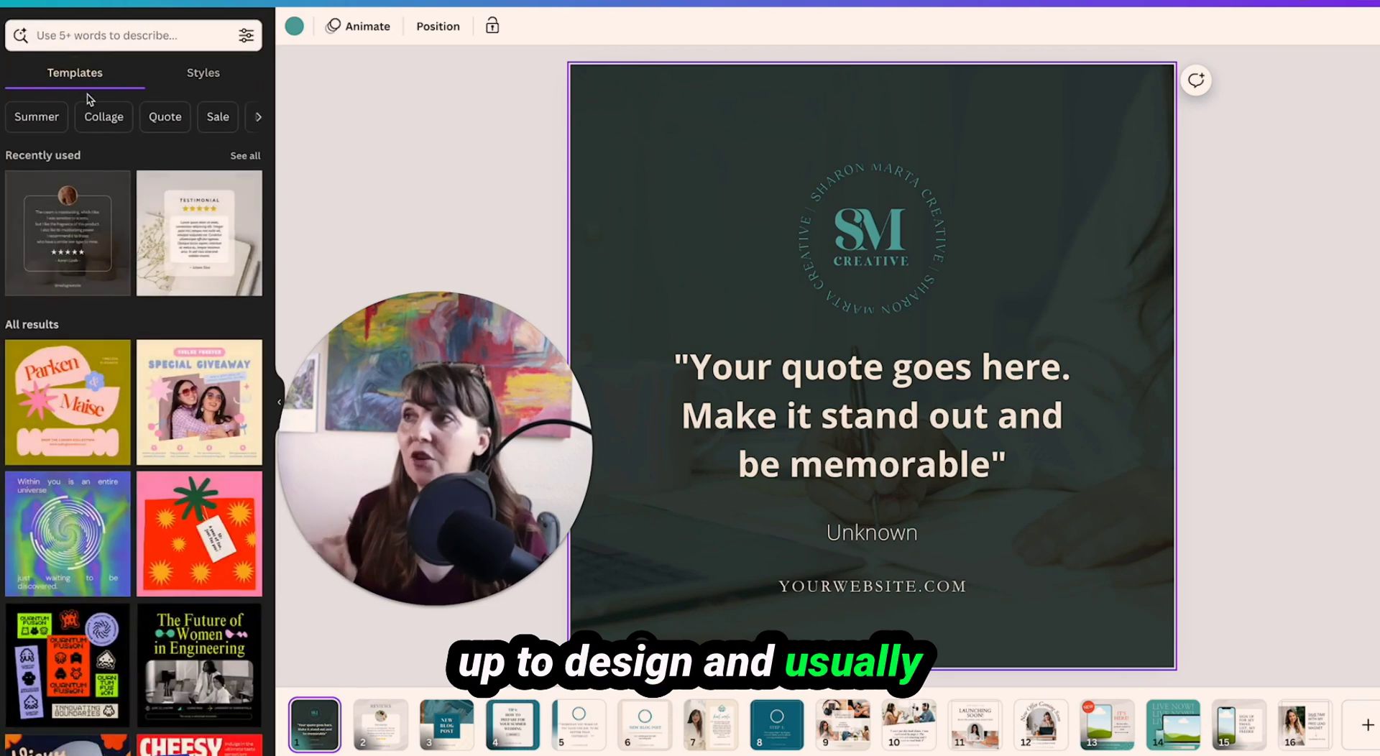
pyautogui.click(205, 73)
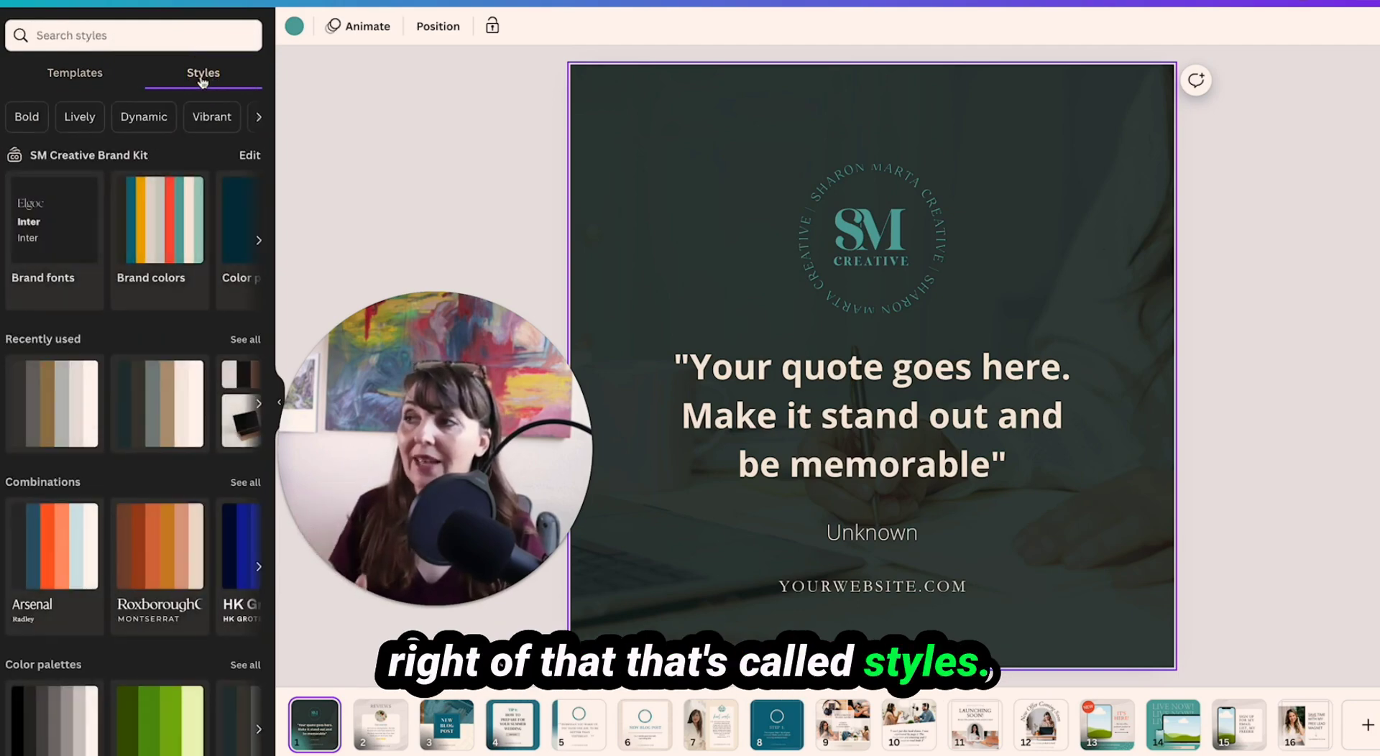
pyautogui.scroll(-1, 137, 404)
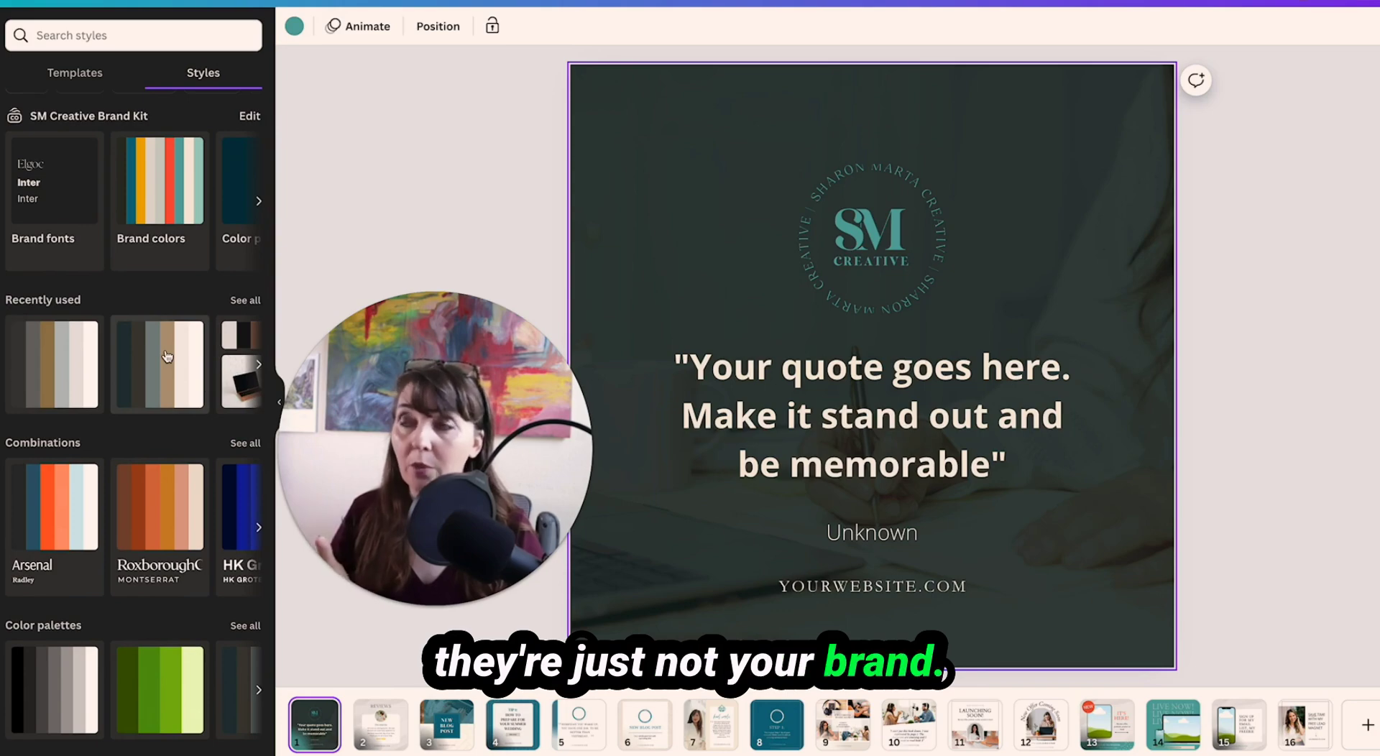
pyautogui.scroll(1, 167, 356)
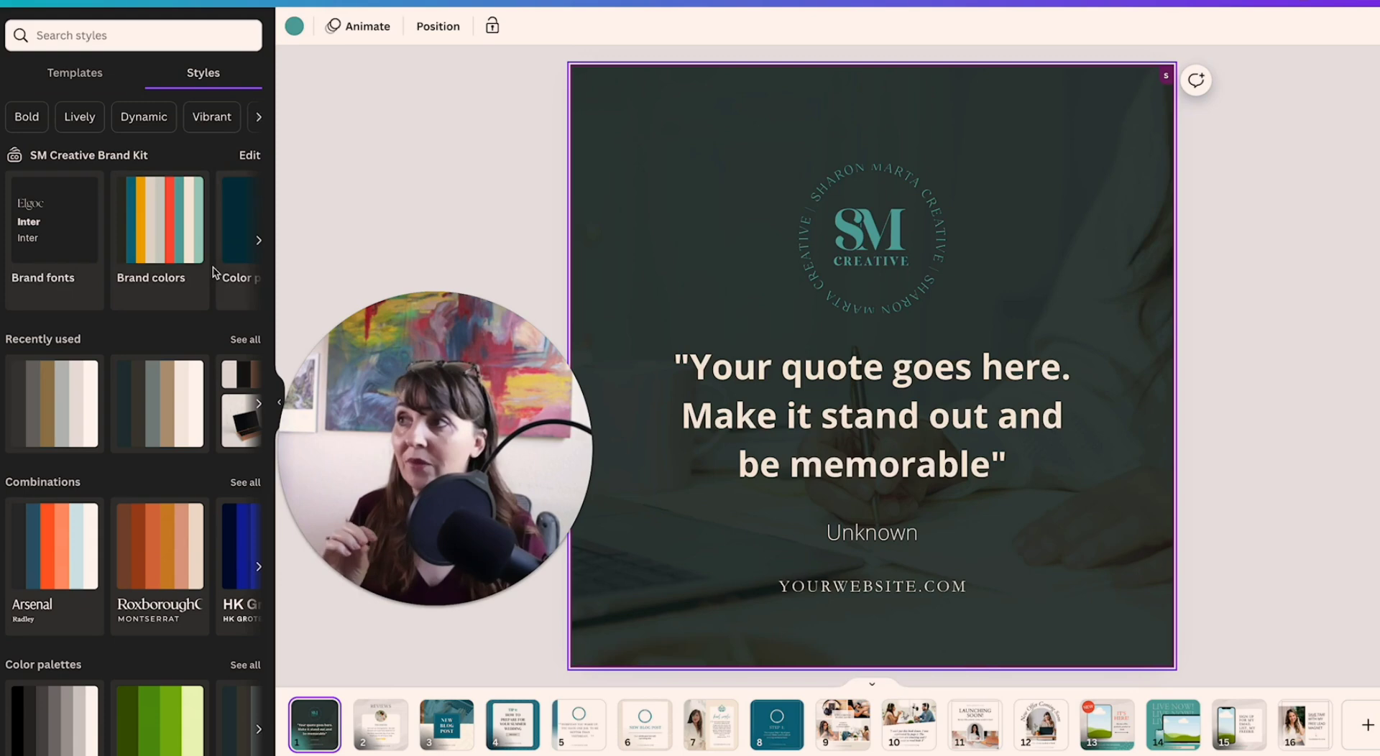
# Apply the SM Creative brand fonts, check the Reviews page, then apply the brand colour palette.
pyautogui.click(60, 218)
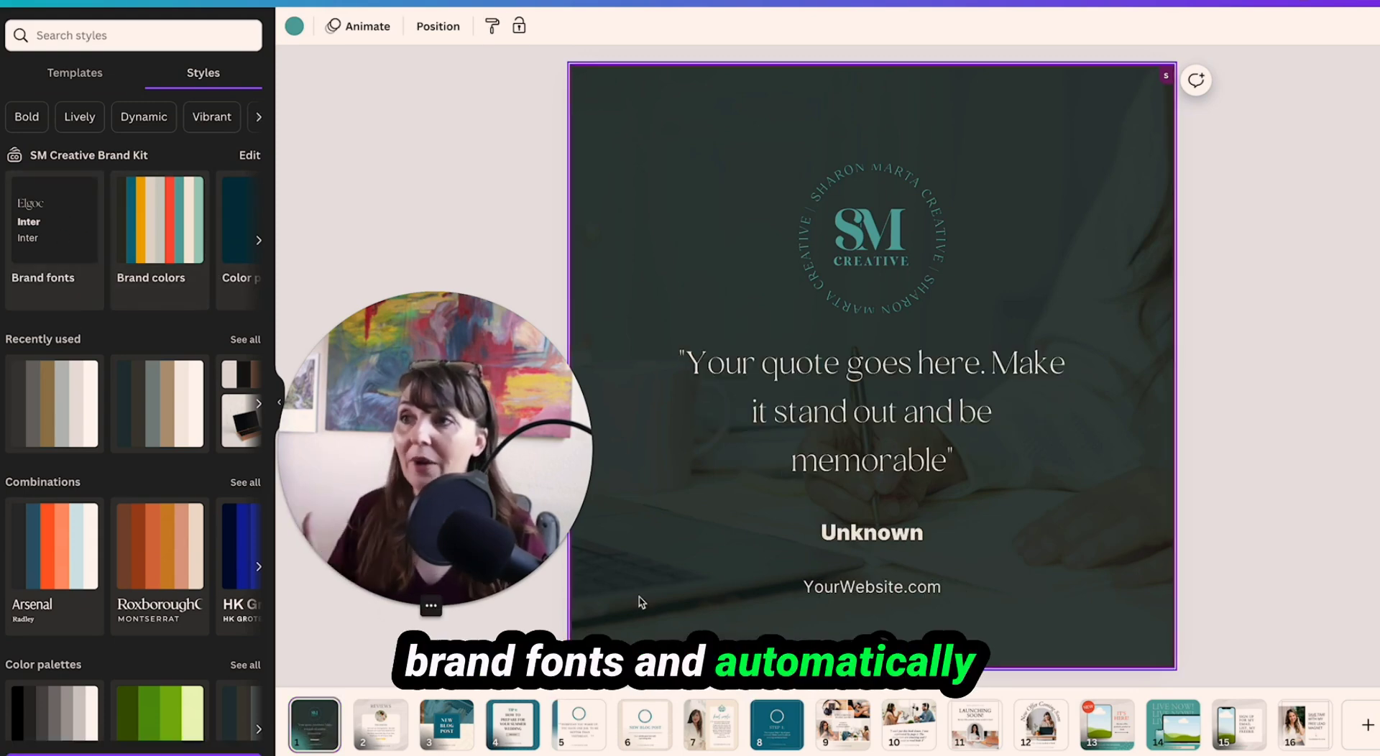
pyautogui.click(384, 741)
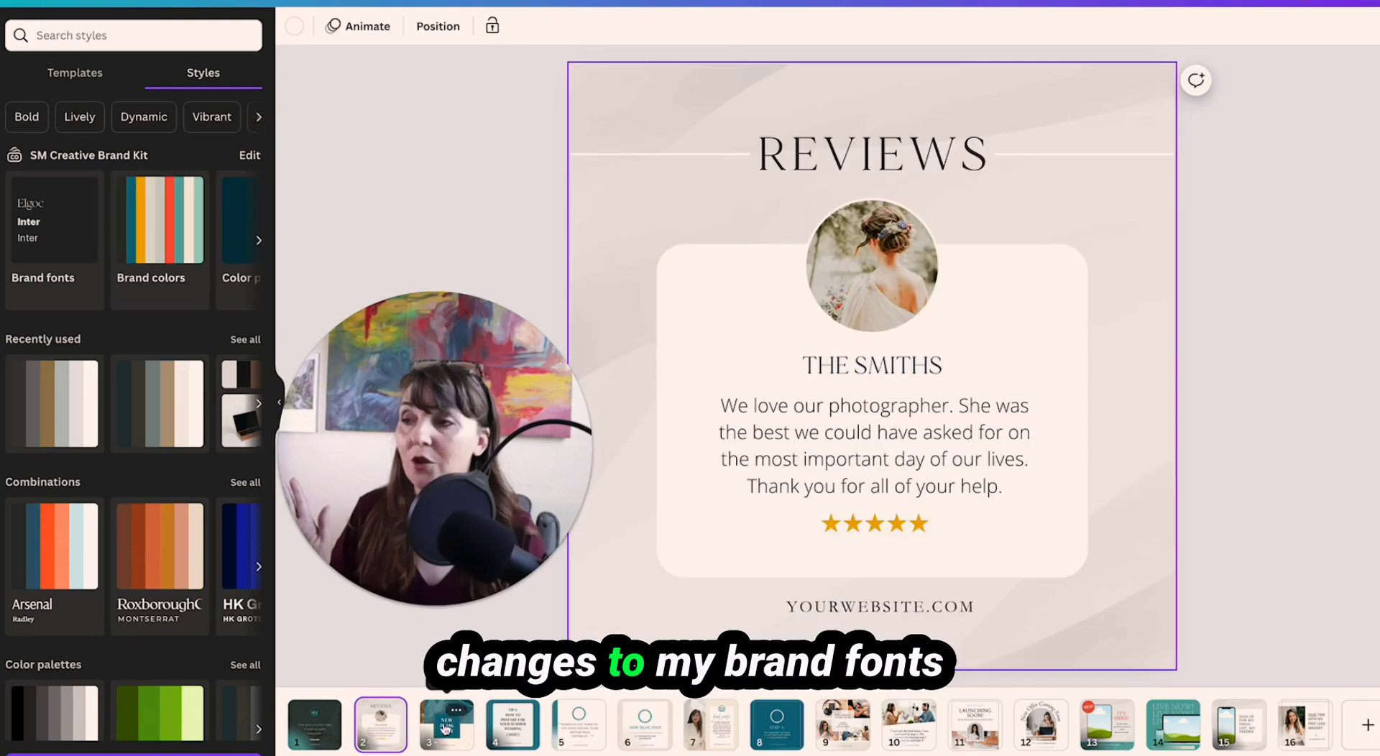
pyautogui.click(314, 725)
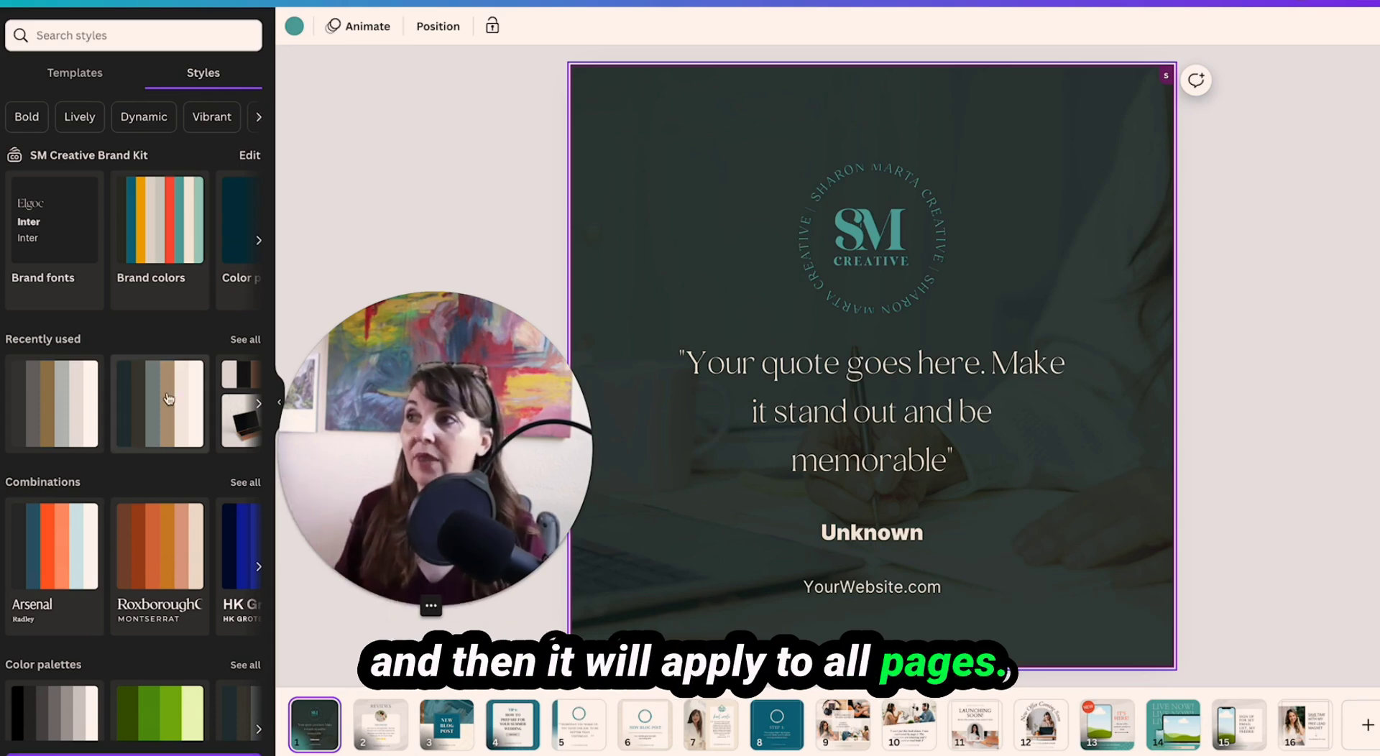
pyautogui.click(154, 229)
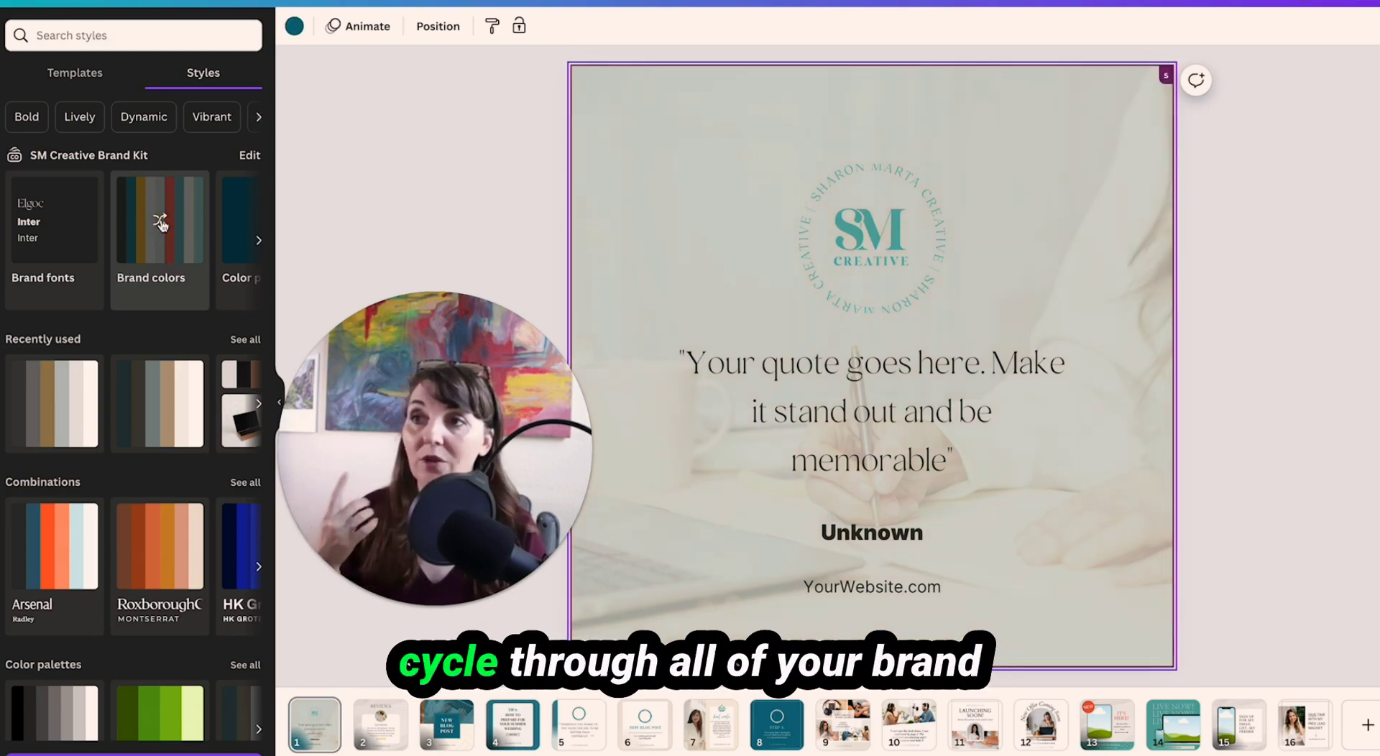
# Shuffle through several brand colour combinations on the quote design.
pyautogui.click(160, 223)
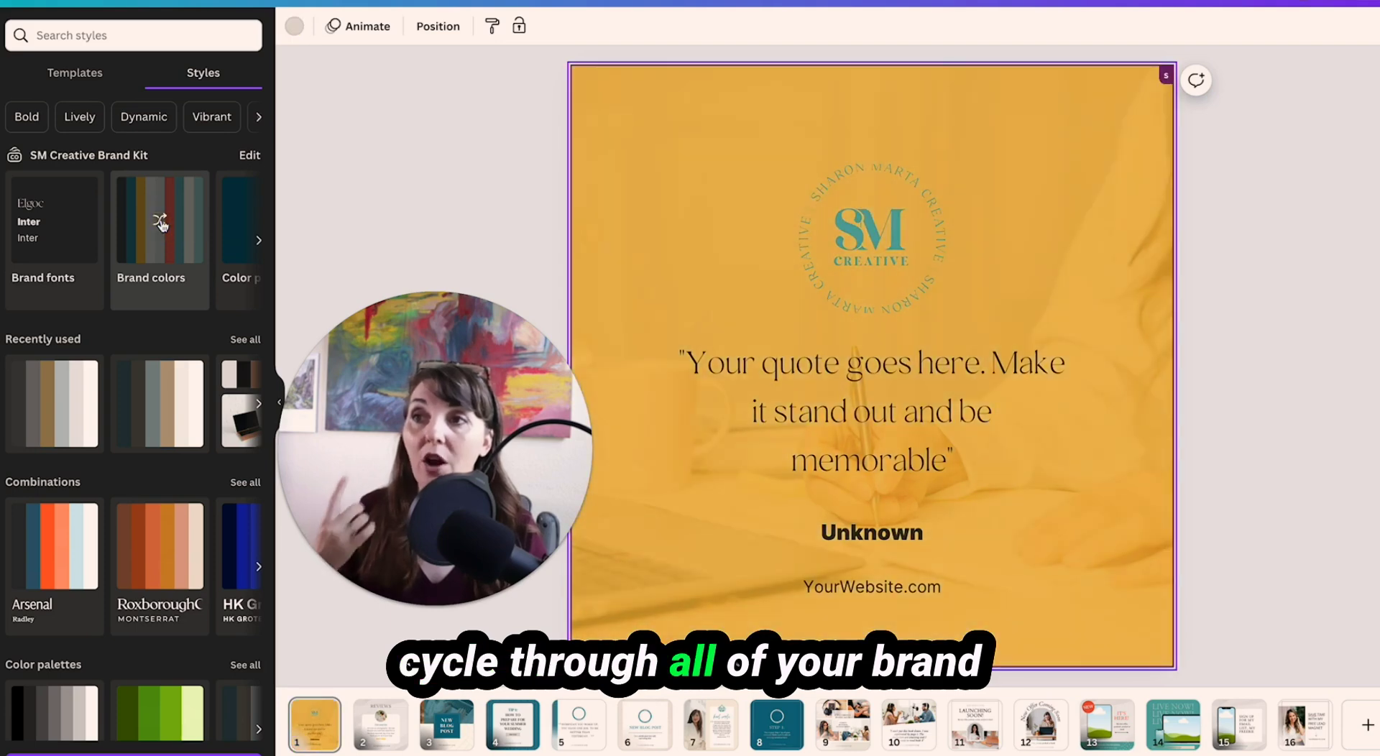
pyautogui.click(160, 222)
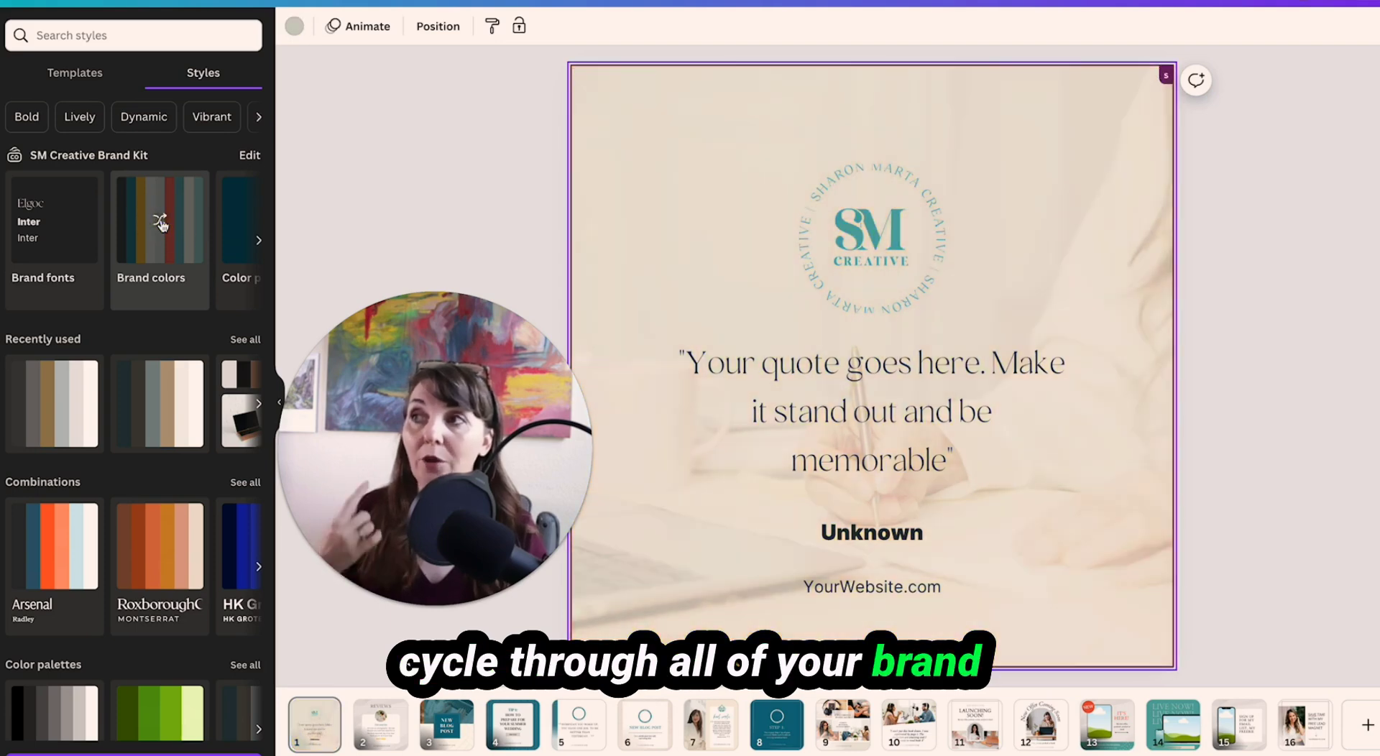
pyautogui.click(160, 223)
pyautogui.click(160, 223)
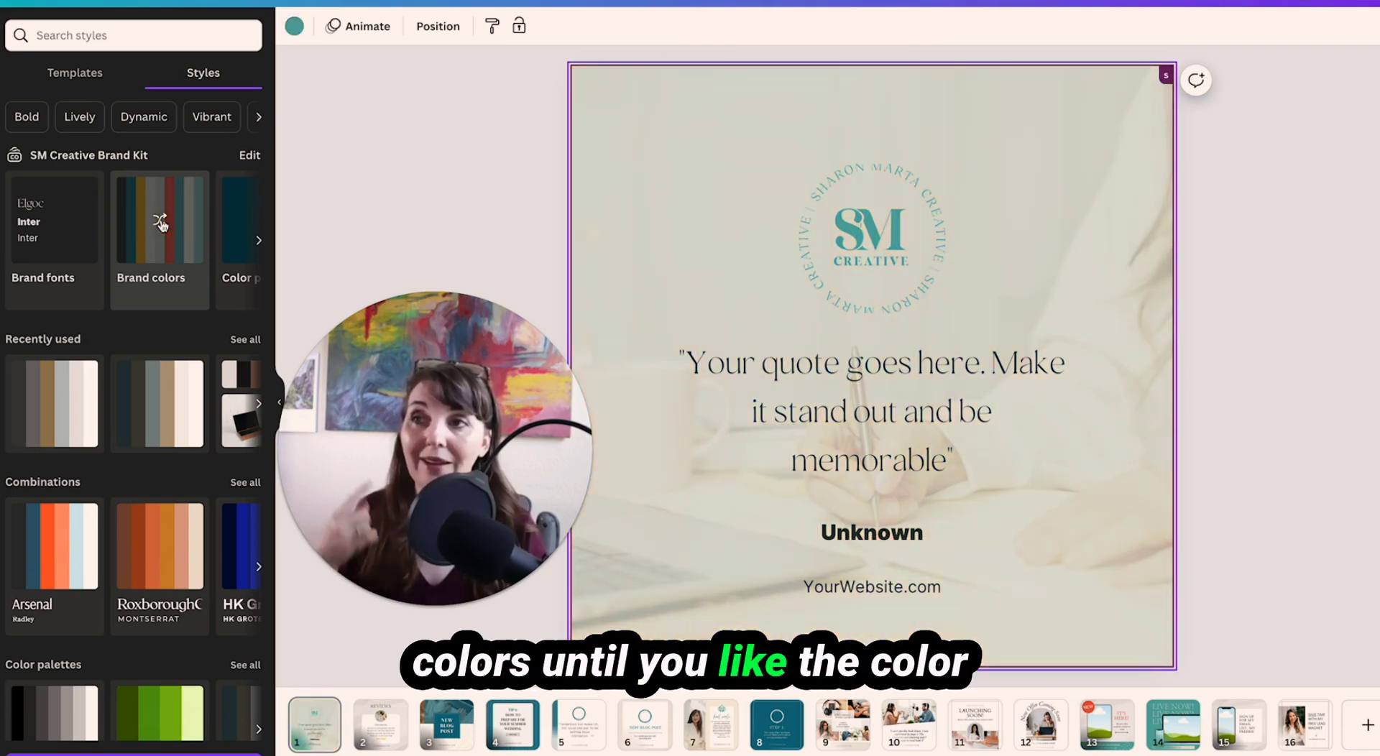
pyautogui.click(161, 223)
pyautogui.click(160, 223)
pyautogui.click(161, 223)
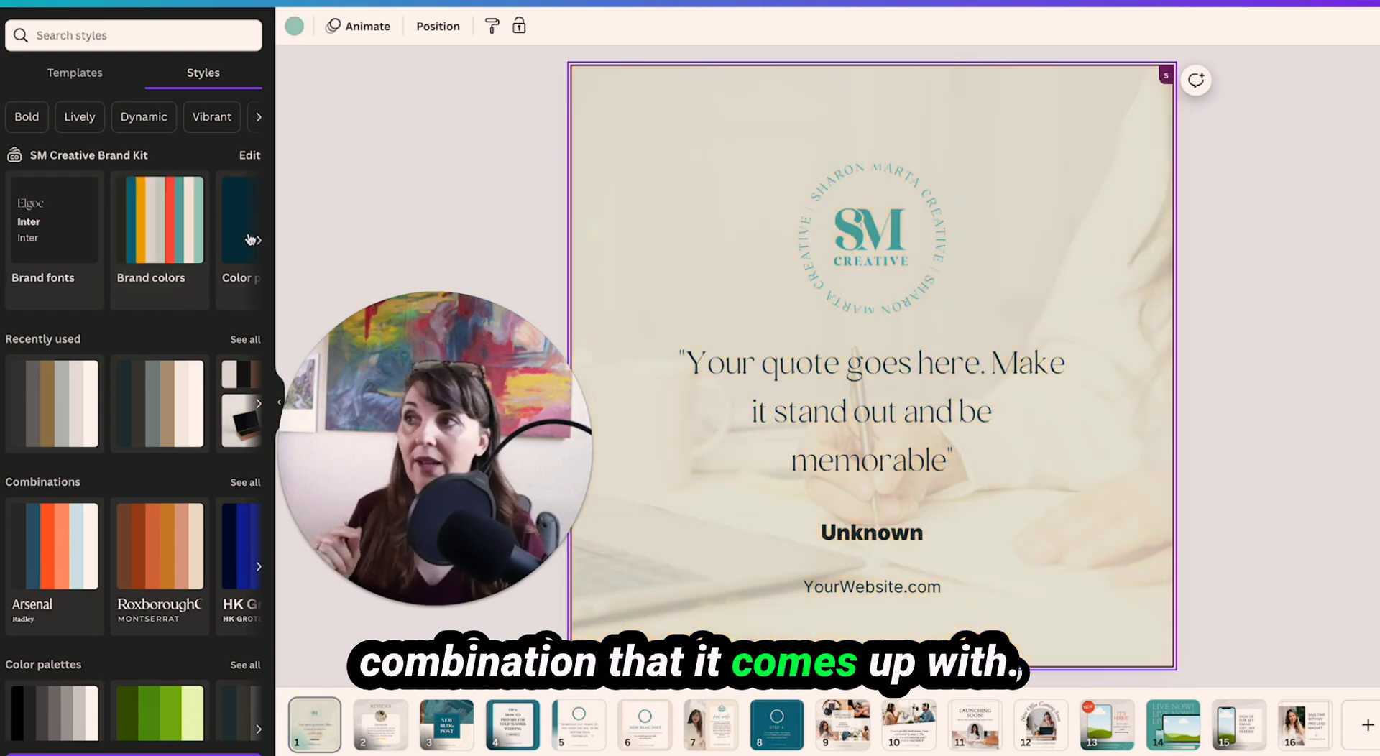
# Expand the brand kit styles and shuffle another palette until the overlay is light beige.
pyautogui.click(259, 242)
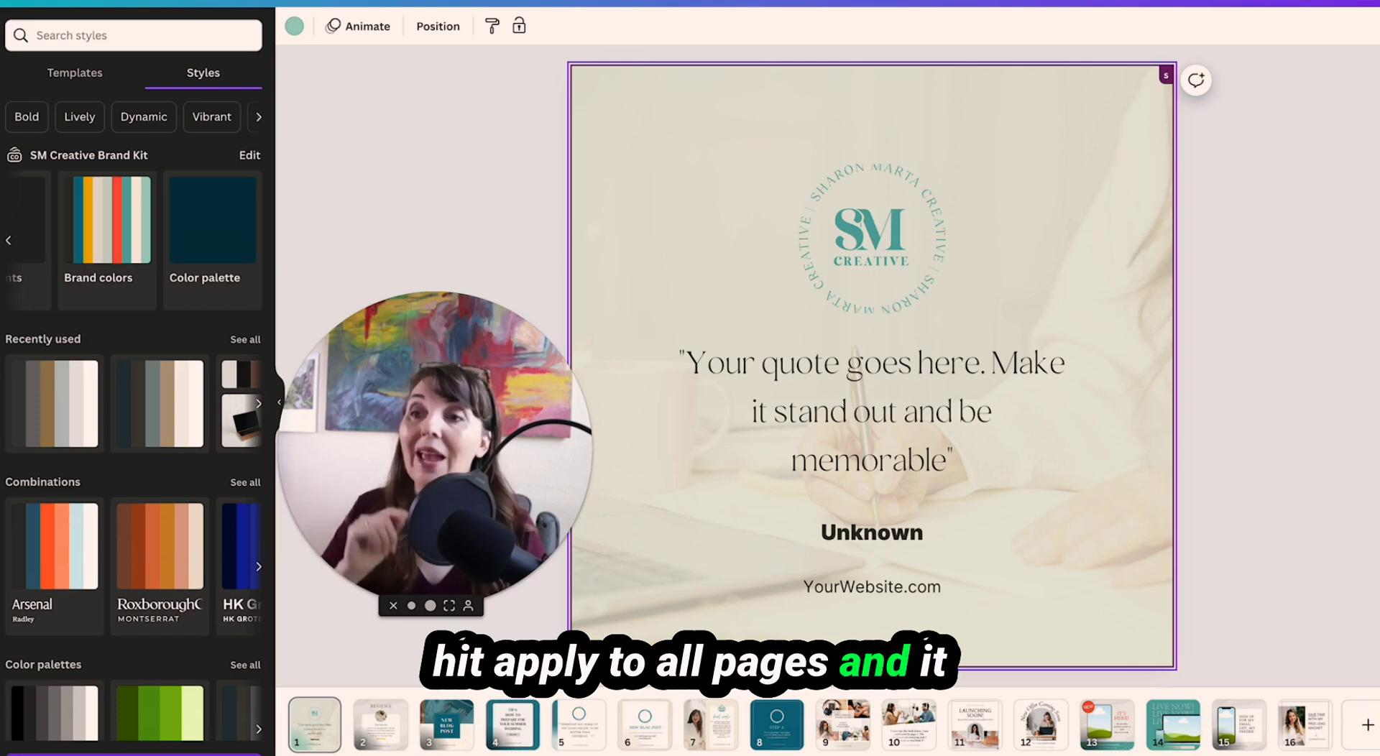
pyautogui.click(111, 205)
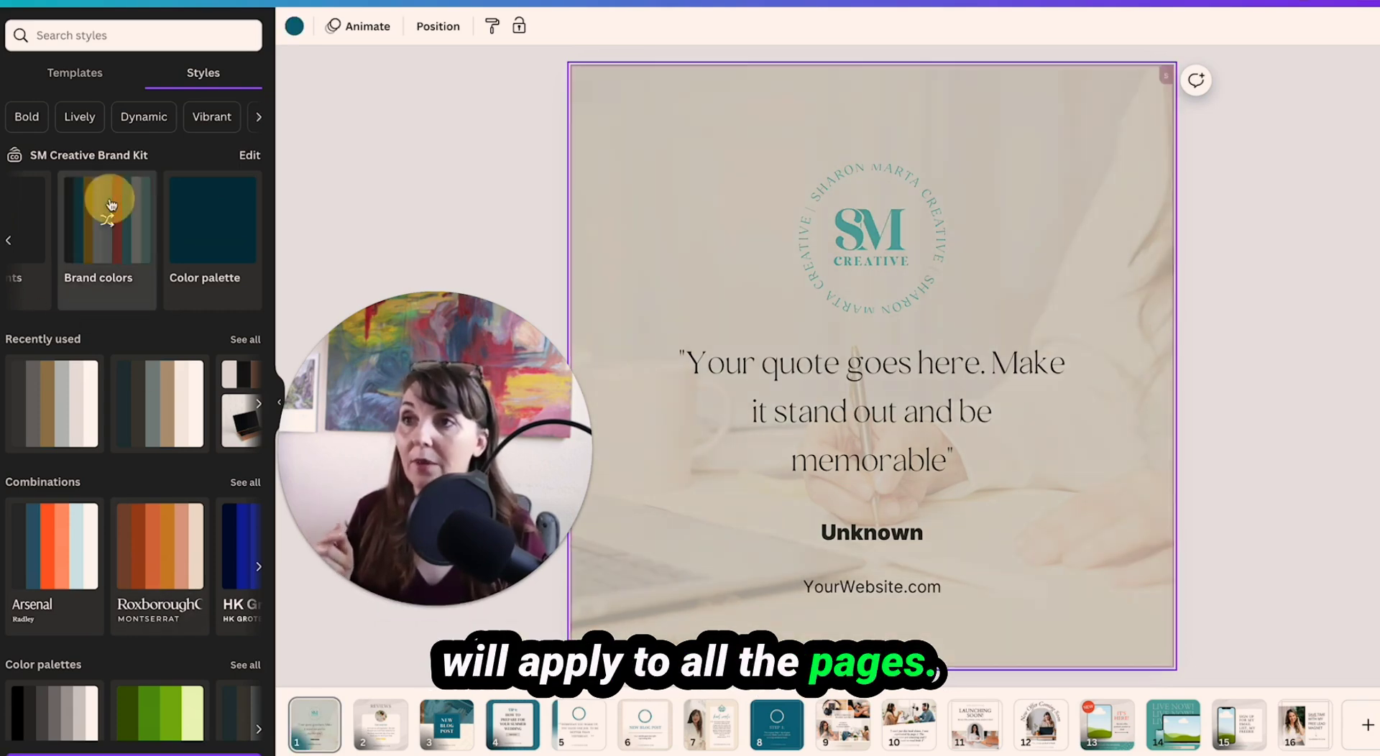
pyautogui.click(111, 205)
pyautogui.click(111, 204)
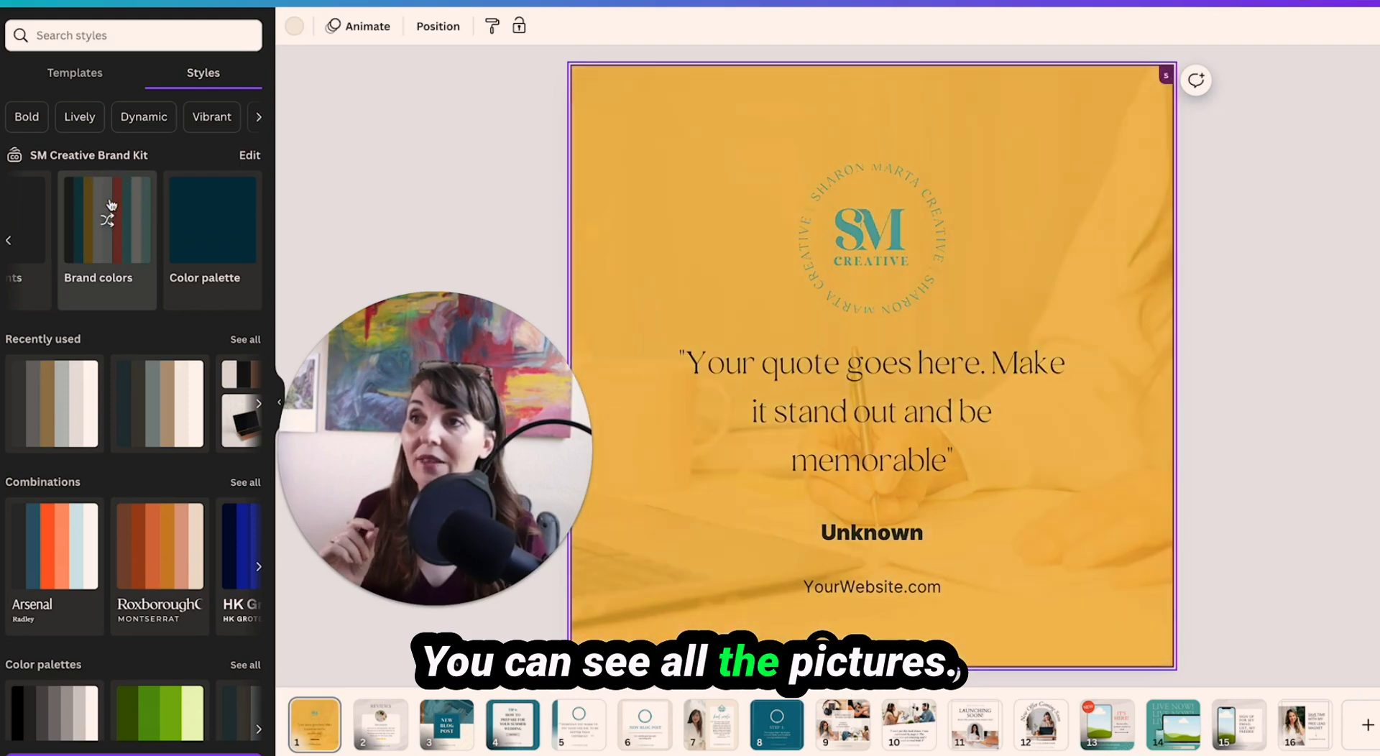
pyautogui.click(112, 205)
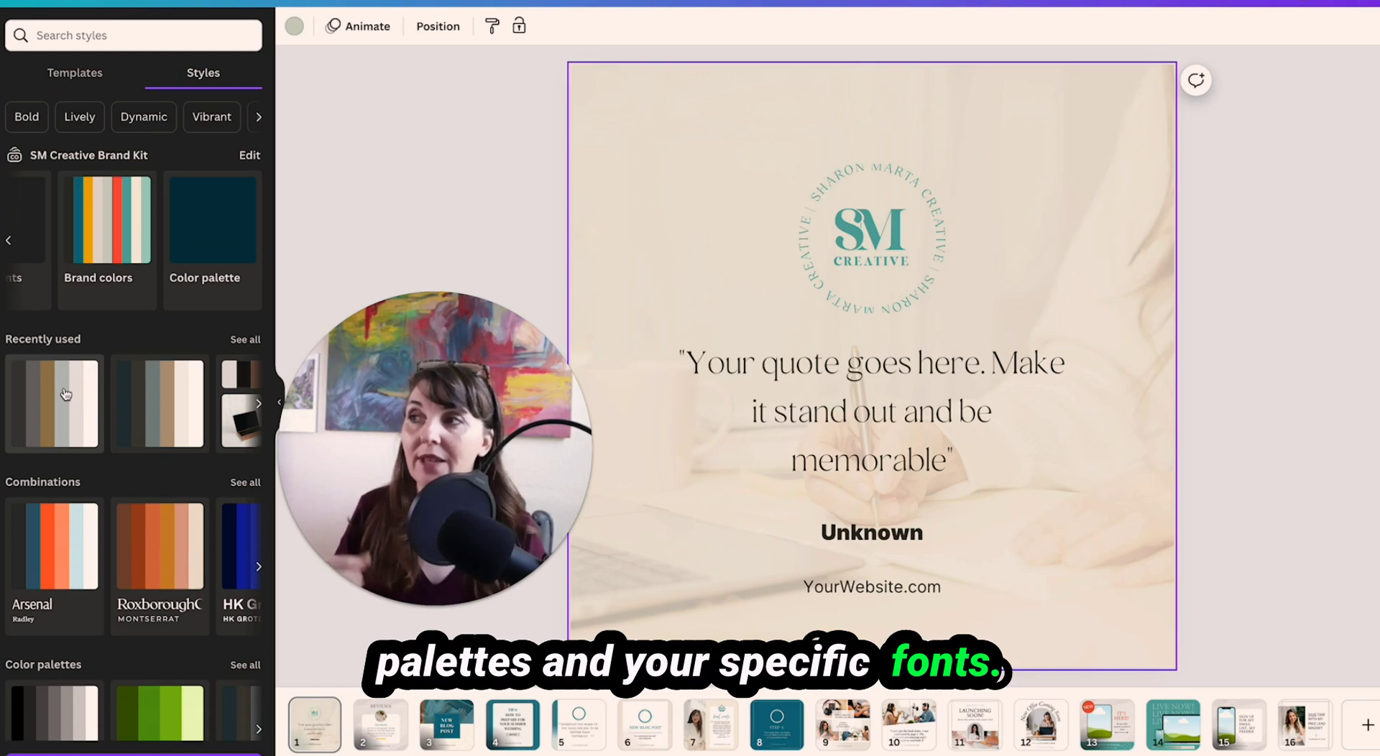
# Browse the full list of recently used styles, then return to the main Styles list.
pyautogui.click(244, 342)
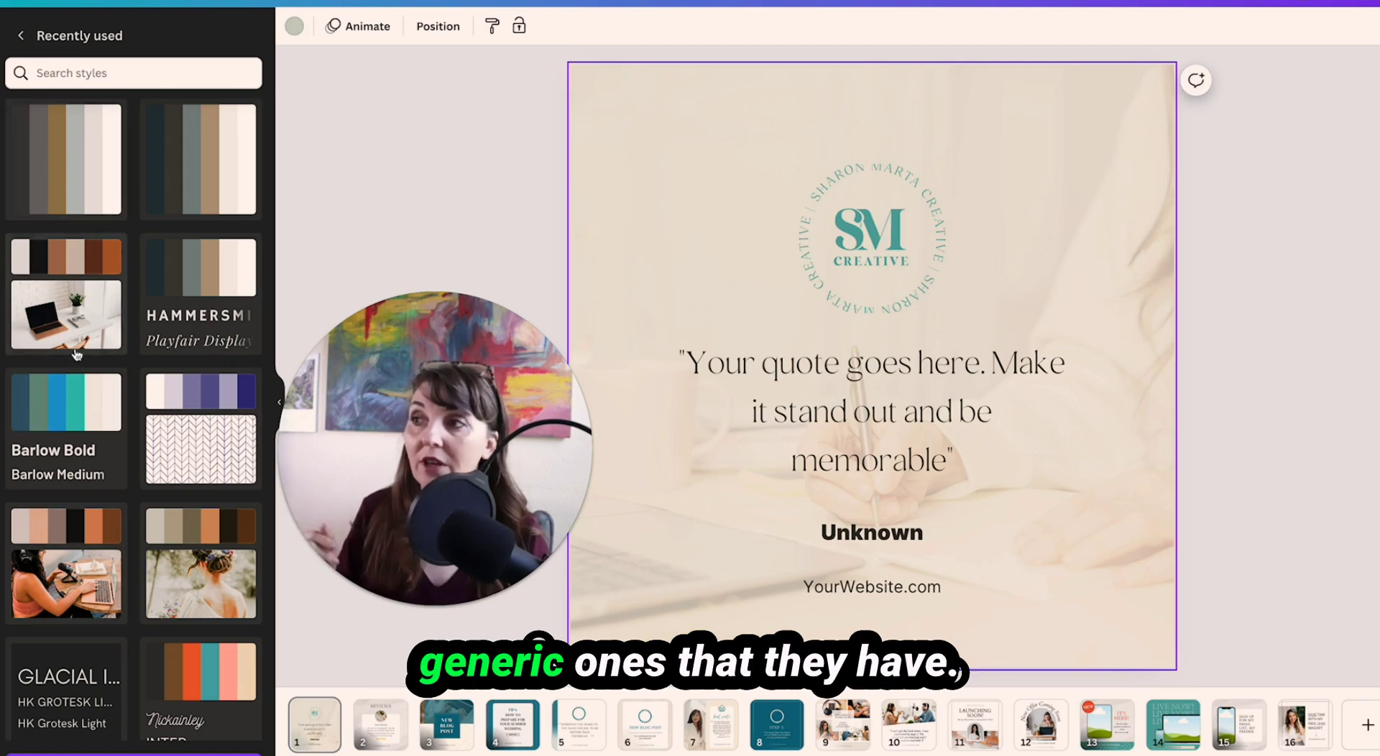
pyautogui.scroll(-3, 77, 355)
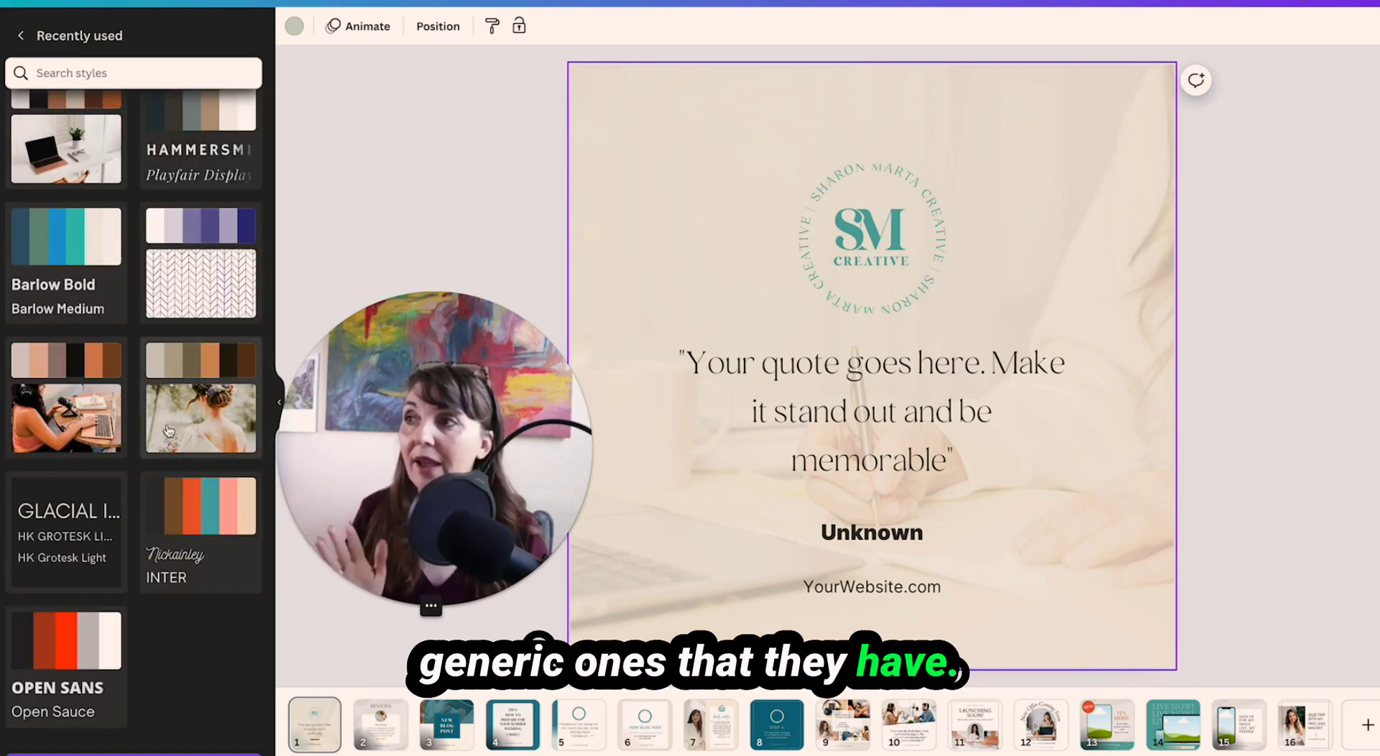
pyautogui.scroll(3, 169, 431)
pyautogui.click(21, 35)
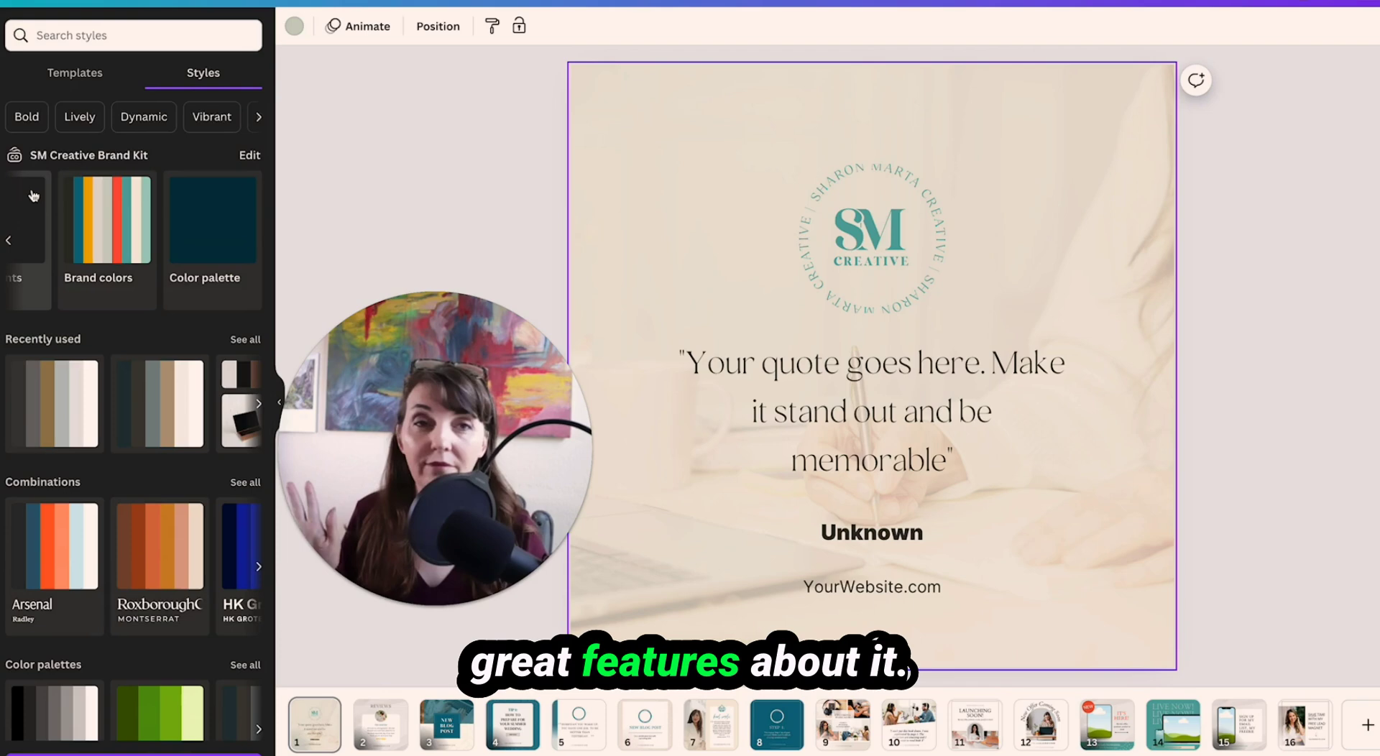